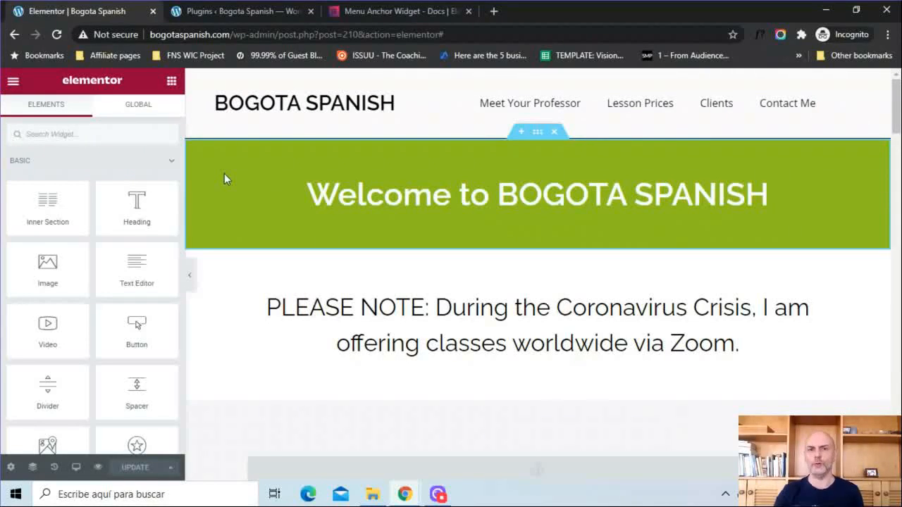
- Look over the one-page site from the welcome banner down to the copyright footer and return to the header
{"action": "mouse_move", "coordinate": [898, 110]}
{"action": "left_mouse_down"}
{"action": "mouse_move", "coordinate": [897, 437]}
{"action": "mouse_move", "coordinate": [896, 106]}
{"action": "left_mouse_up"}
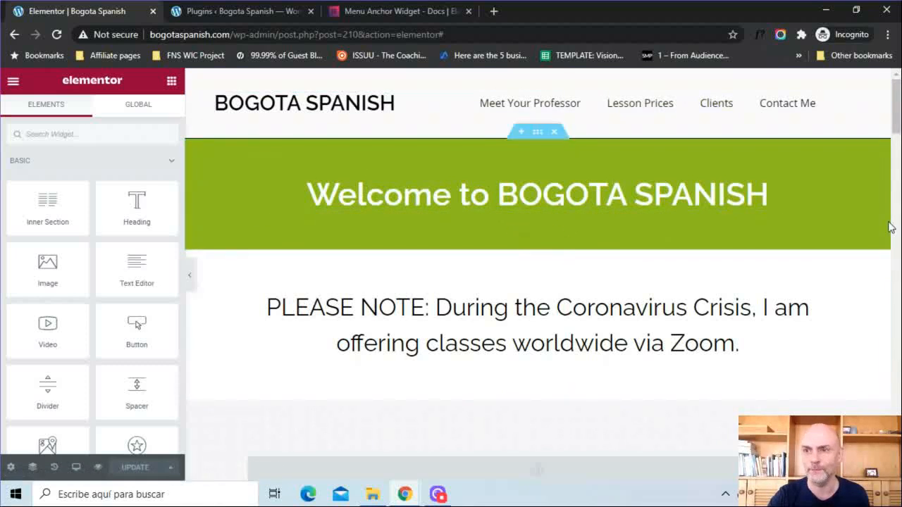
{"action": "scroll", "coordinate": [895, 107], "scroll_direction": "down", "scroll_amount": 3}
{"action": "left_click_drag", "start_coordinate": [898, 137], "coordinate": [897, 413]}
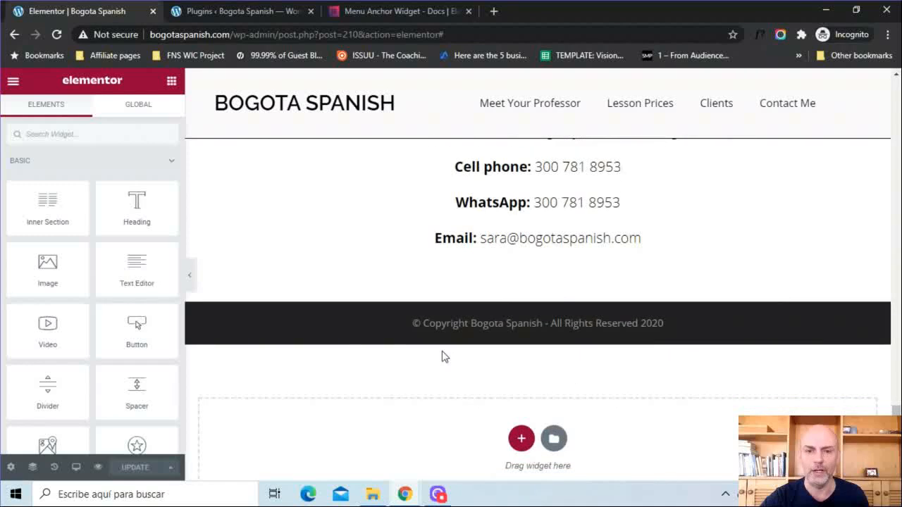
{"action": "left_click_drag", "start_coordinate": [897, 412], "coordinate": [897, 85]}
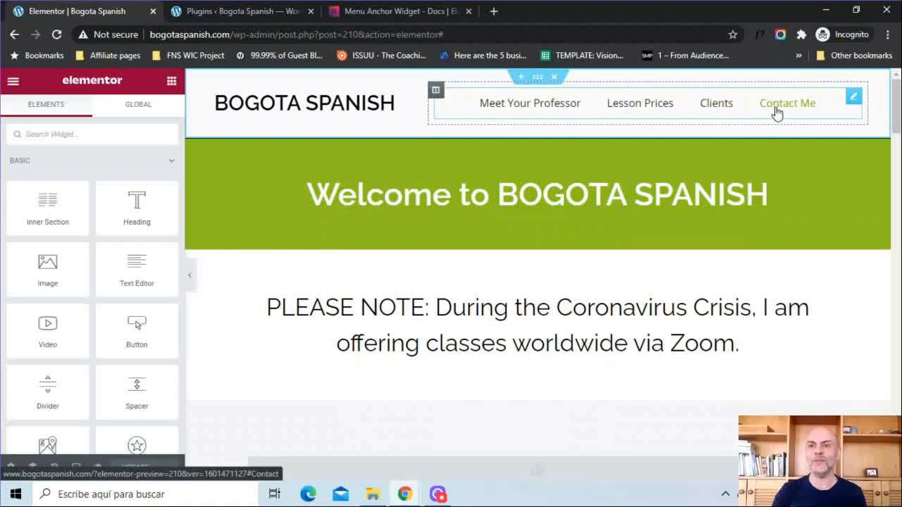
- Test the header menu links Meet Your Professor, Lesson Prices, Clients and Contact Me, and return to the beginning of the page
{"action": "left_click", "coordinate": [564, 109]}
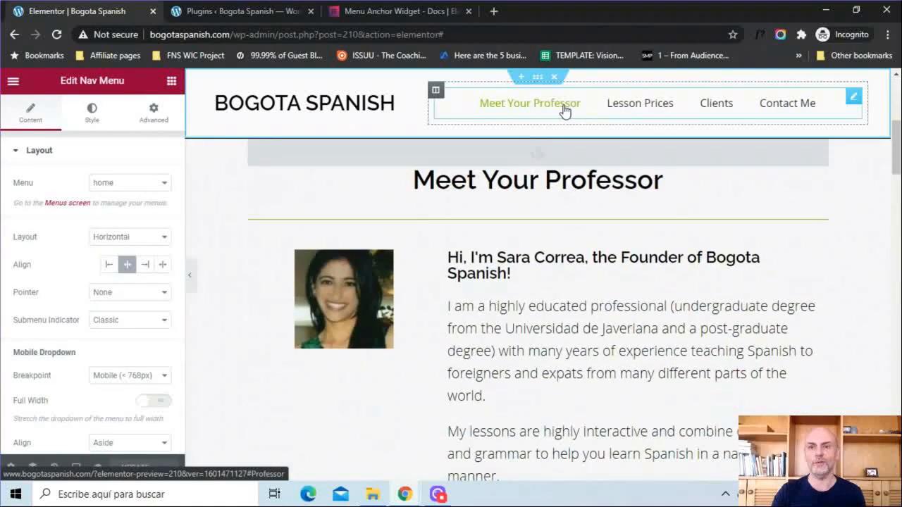
{"action": "left_click", "coordinate": [634, 114]}
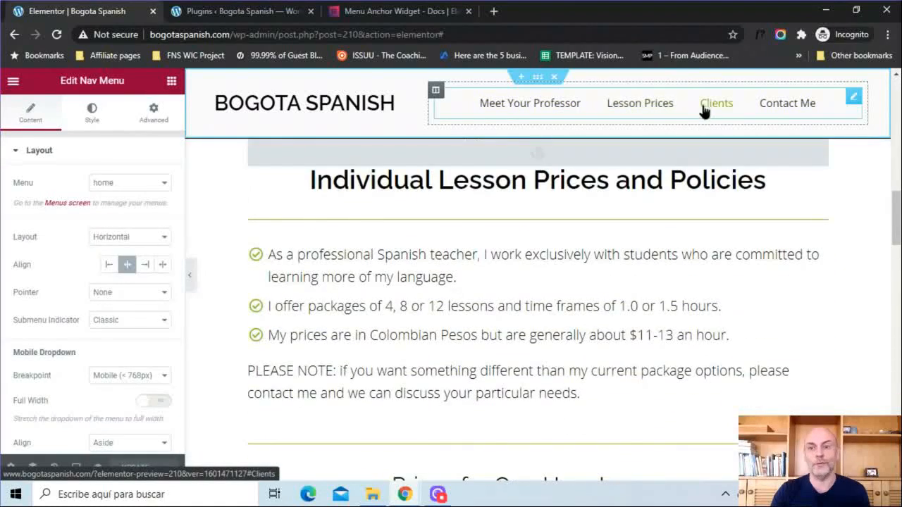
{"action": "left_click", "coordinate": [704, 110]}
{"action": "left_click", "coordinate": [773, 113]}
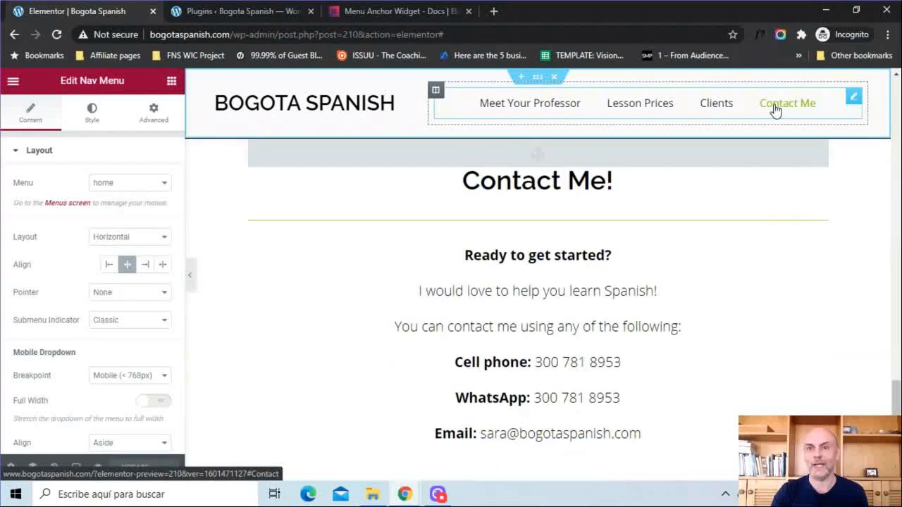
{"action": "left_click_drag", "start_coordinate": [899, 379], "coordinate": [897, 82]}
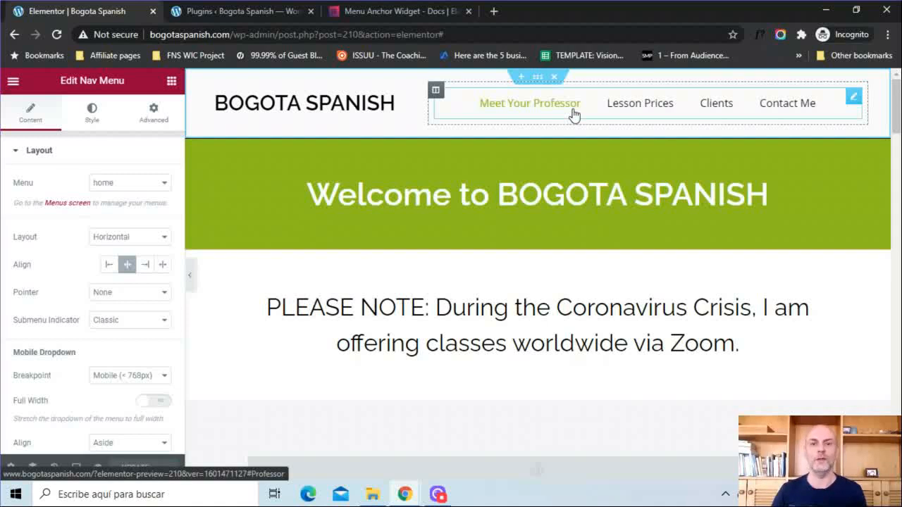
{"action": "left_click", "coordinate": [536, 111]}
{"action": "left_click", "coordinate": [620, 113]}
{"action": "left_click", "coordinate": [713, 117]}
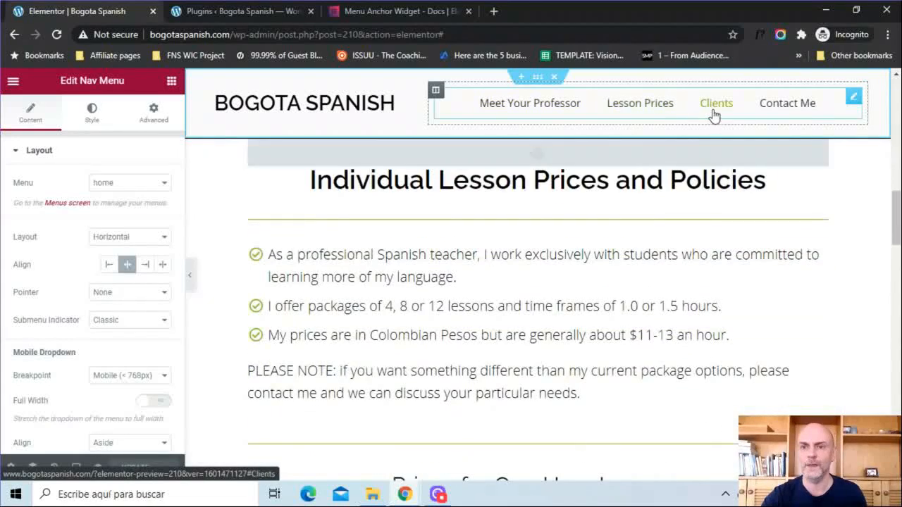
{"action": "left_click", "coordinate": [779, 115]}
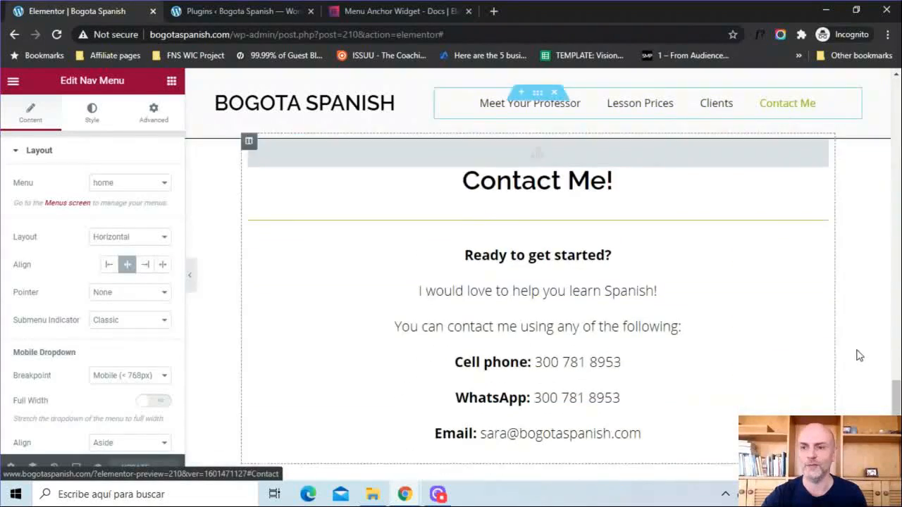
{"action": "left_click_drag", "start_coordinate": [897, 407], "coordinate": [897, 120]}
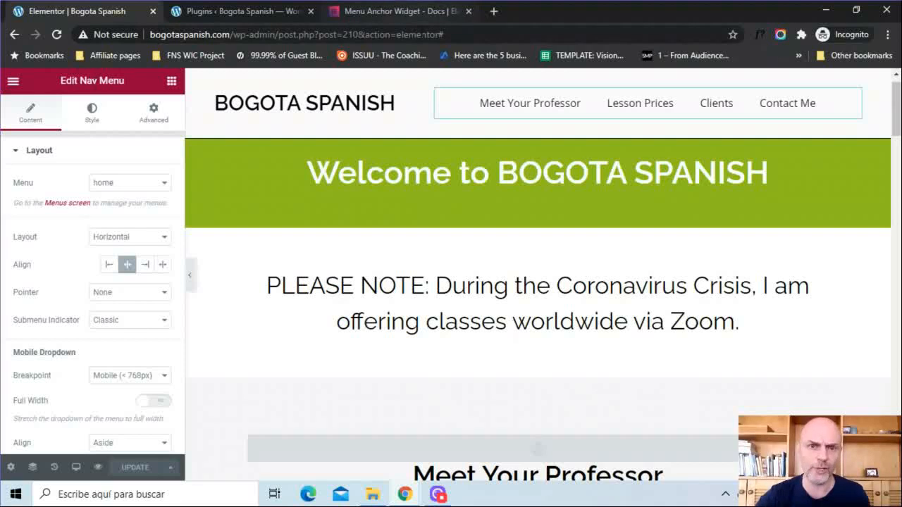
- Open the header section's advanced Motion Effects settings and examine its Sticky options
{"action": "right_click", "coordinate": [436, 93]}
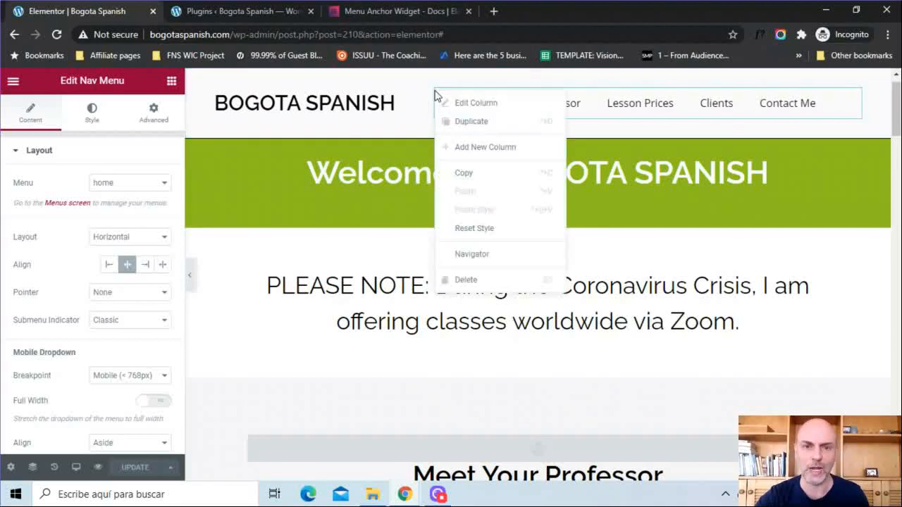
{"action": "left_click", "coordinate": [509, 85]}
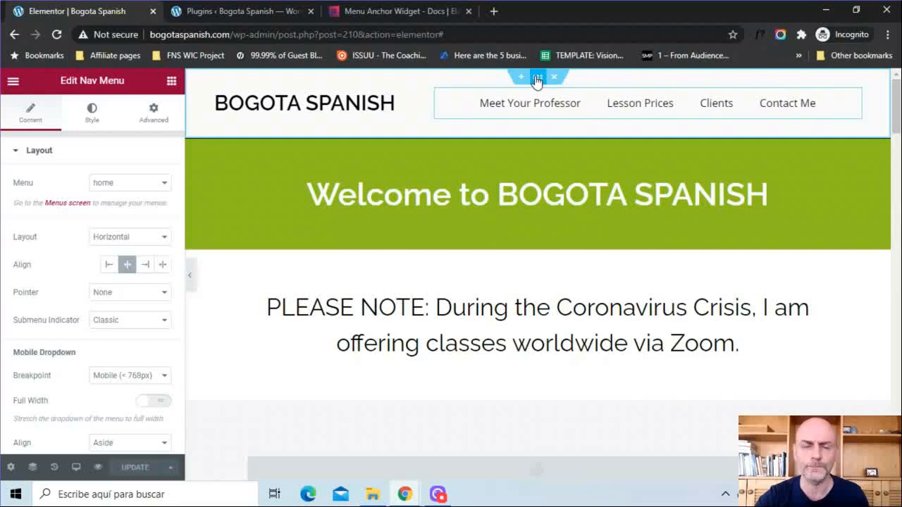
{"action": "left_click", "coordinate": [537, 79]}
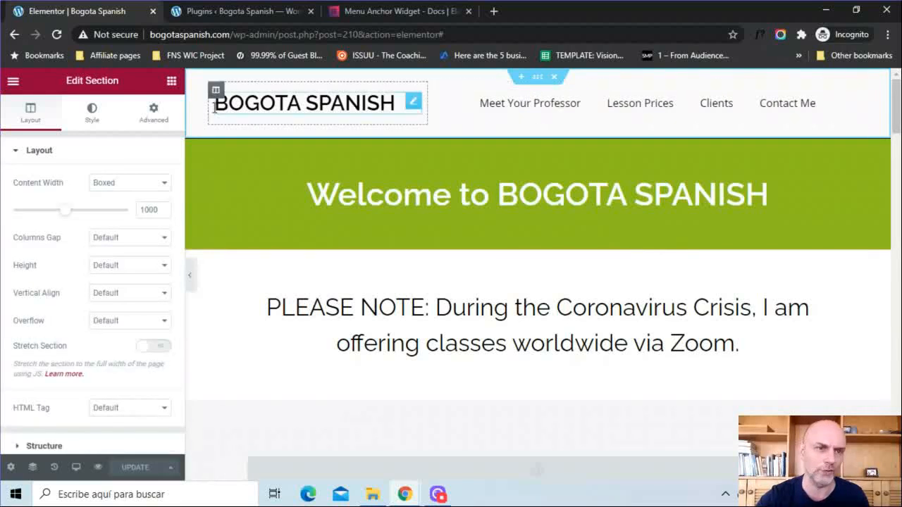
{"action": "left_click", "coordinate": [171, 81]}
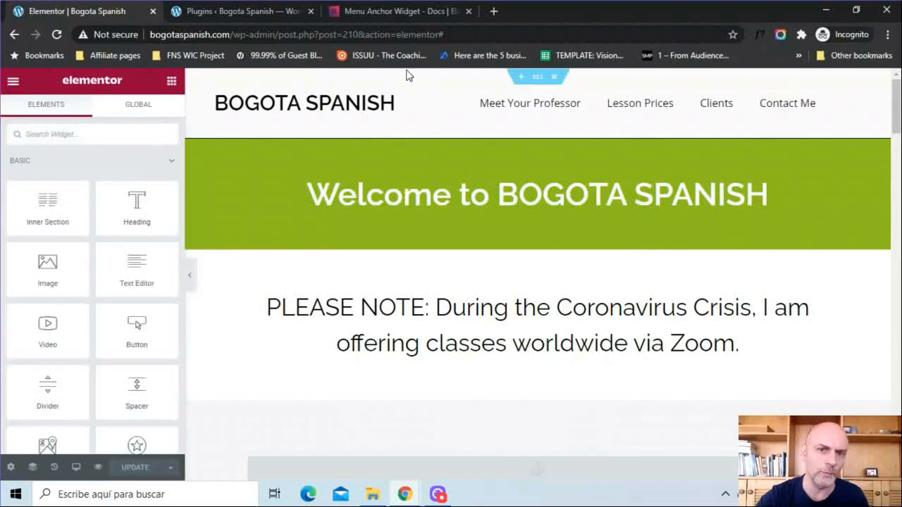
{"action": "left_click", "coordinate": [536, 77]}
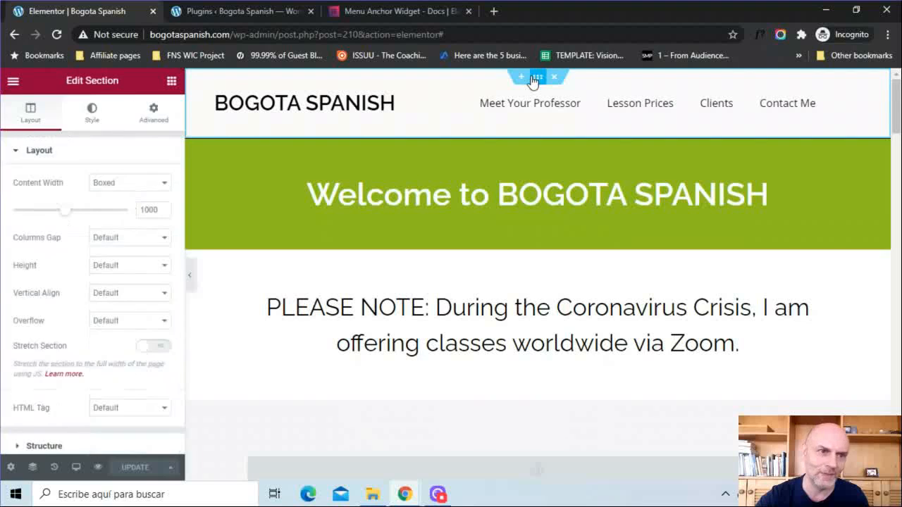
{"action": "left_click", "coordinate": [145, 123]}
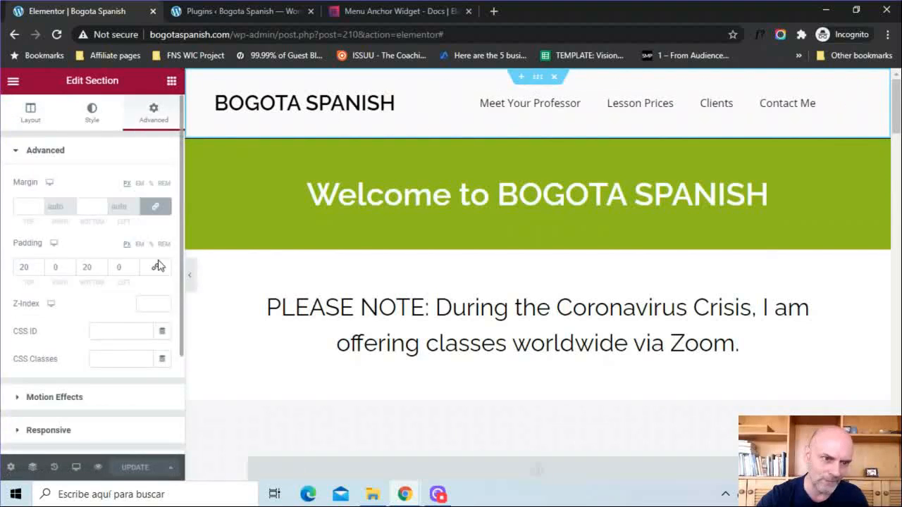
{"action": "left_click", "coordinate": [63, 403]}
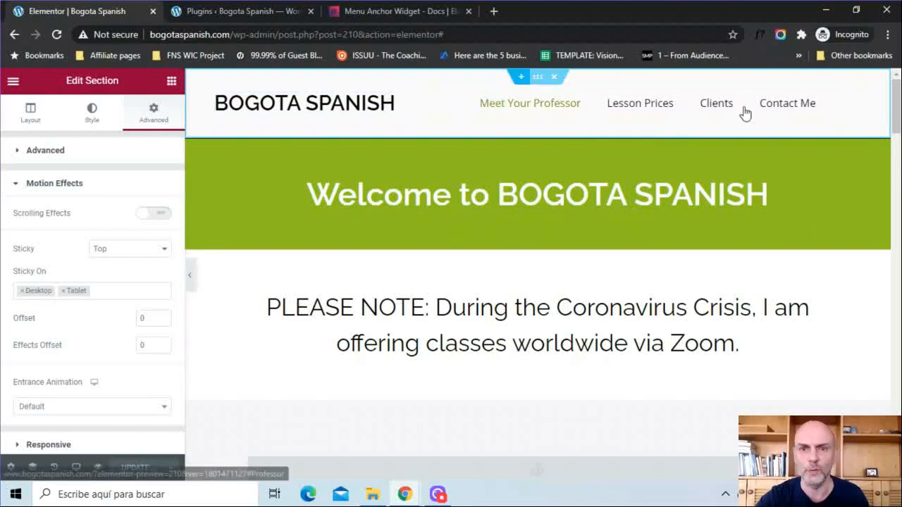
{"action": "mouse_move", "coordinate": [897, 106]}
{"action": "left_mouse_down"}
{"action": "mouse_move", "coordinate": [898, 250]}
{"action": "mouse_move", "coordinate": [898, 105]}
{"action": "left_mouse_up"}
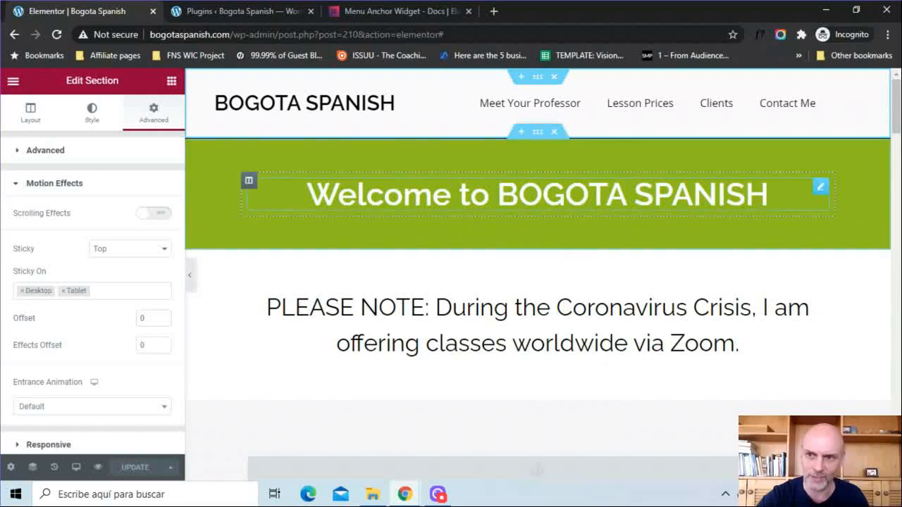
{"action": "mouse_move", "coordinate": [899, 115]}
{"action": "left_mouse_down"}
{"action": "mouse_move", "coordinate": [882, 281]}
{"action": "mouse_move", "coordinate": [897, 110]}
{"action": "left_mouse_up"}
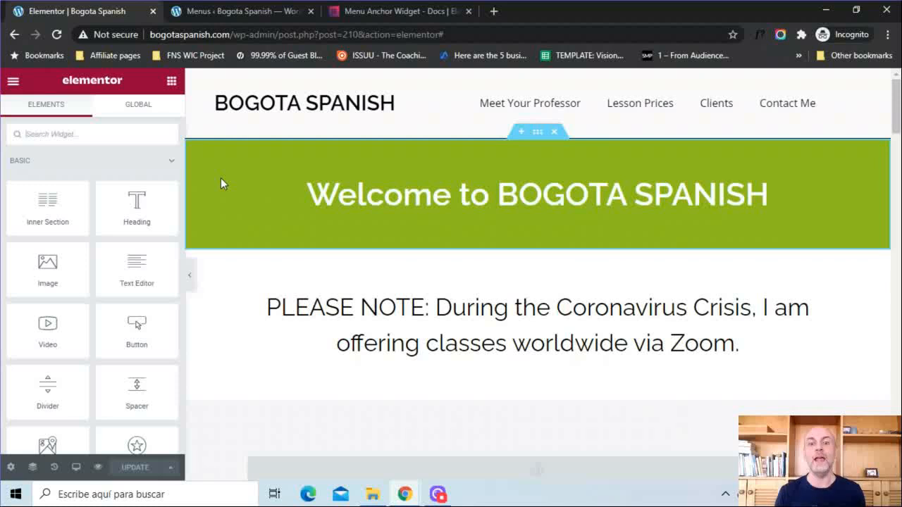
- Follow all four navigation links again, from Meet Your Professor through Contact Me, to review the section each one targets
{"action": "left_click", "coordinate": [512, 109]}
{"action": "left_click", "coordinate": [513, 109]}
{"action": "left_click", "coordinate": [610, 111]}
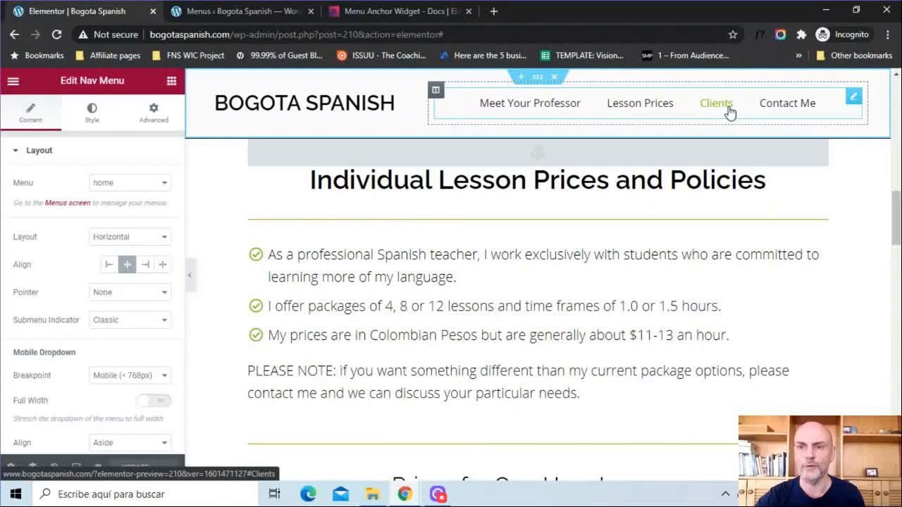
{"action": "left_click", "coordinate": [729, 111]}
{"action": "left_click", "coordinate": [794, 107]}
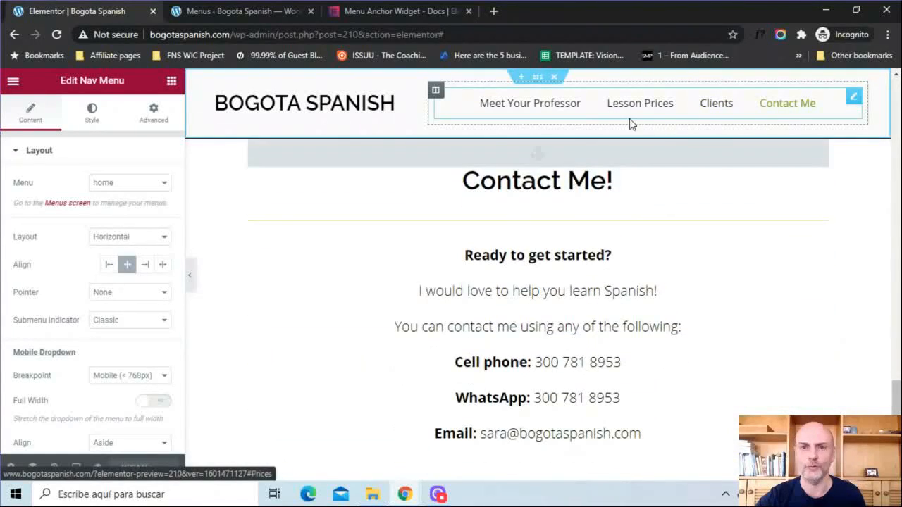
- Go to the Meet Your Professor section and search the widgets for "menu" to find the Menu Anchor widget
{"action": "left_click_drag", "start_coordinate": [896, 405], "coordinate": [897, 138]}
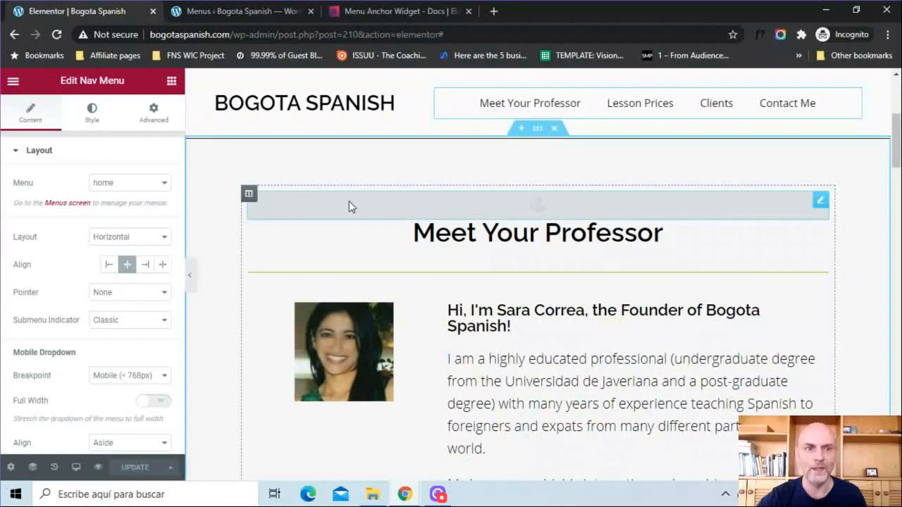
{"action": "left_click", "coordinate": [171, 82]}
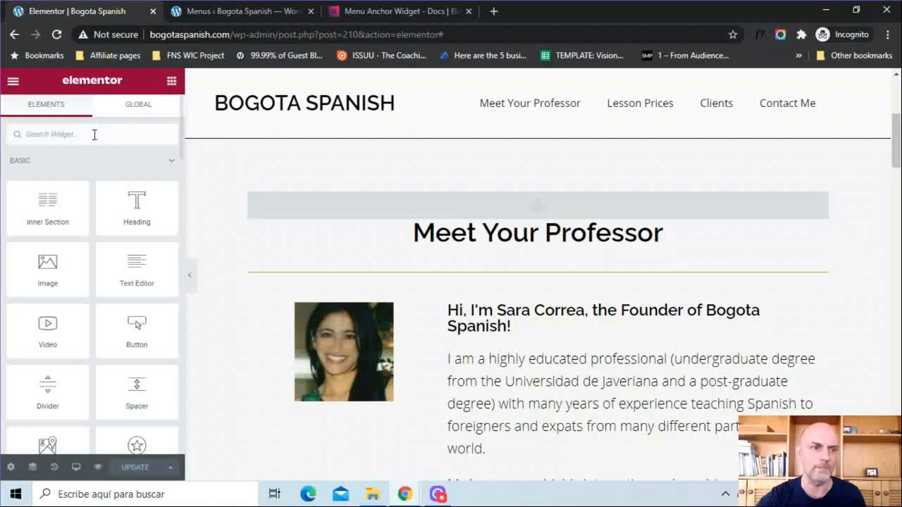
{"action": "type", "text": "me"}
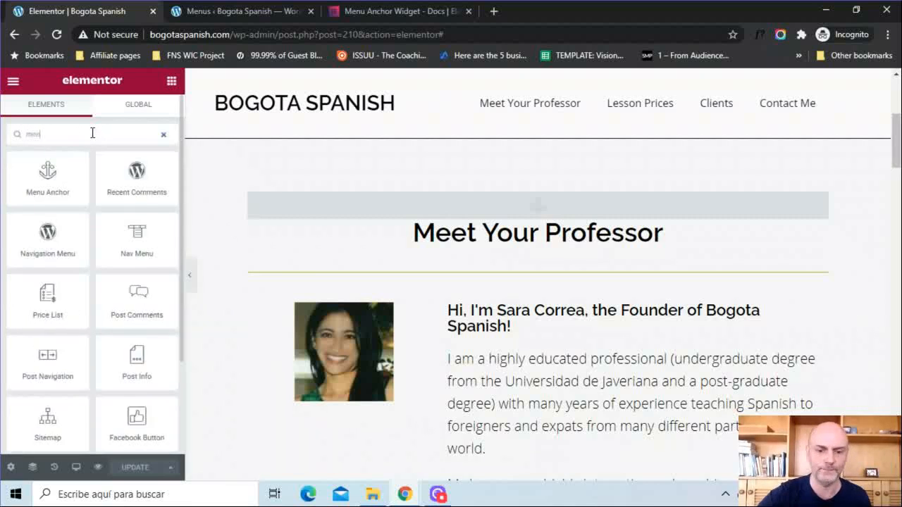
{"action": "type", "text": "nu"}
{"action": "mouse_move", "coordinate": [47, 173]}
{"action": "left_mouse_down"}
{"action": "mouse_move", "coordinate": [384, 201]}
{"action": "mouse_move", "coordinate": [312, 206]}
{"action": "mouse_move", "coordinate": [62, 172]}
{"action": "left_mouse_up"}
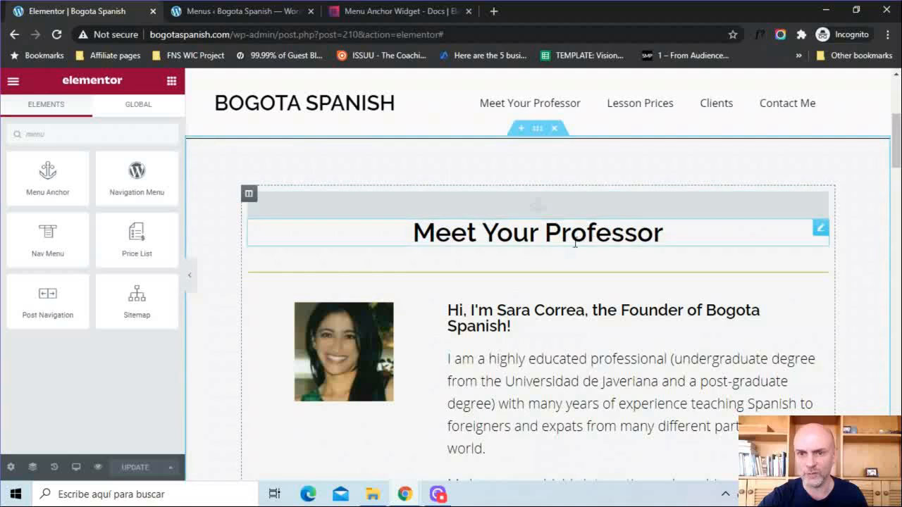
- Inspect the IDs of the menu anchors above the Contact Me, Current and Past Clients, Individual Lesson Prices and Meet Your Professor headings
{"action": "scroll", "coordinate": [538, 284], "scroll_direction": "down", "scroll_amount": 8}
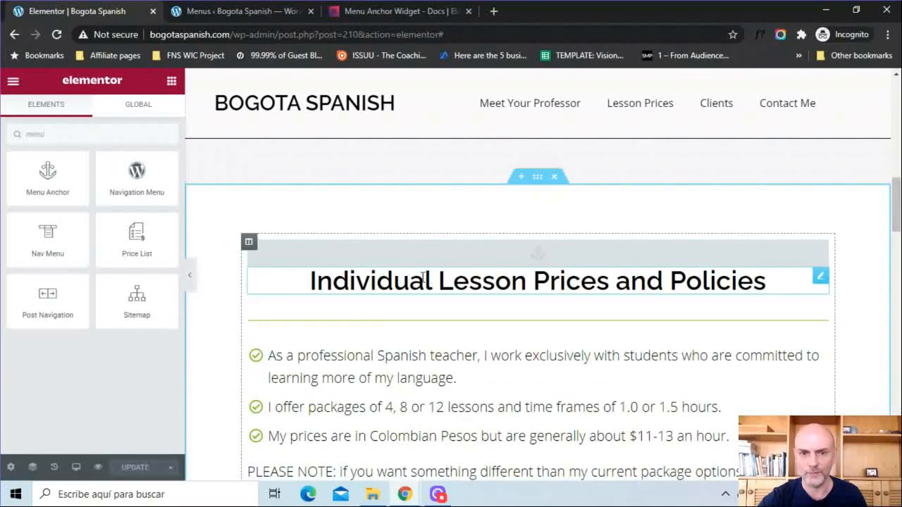
{"action": "left_click_drag", "start_coordinate": [897, 205], "coordinate": [898, 392]}
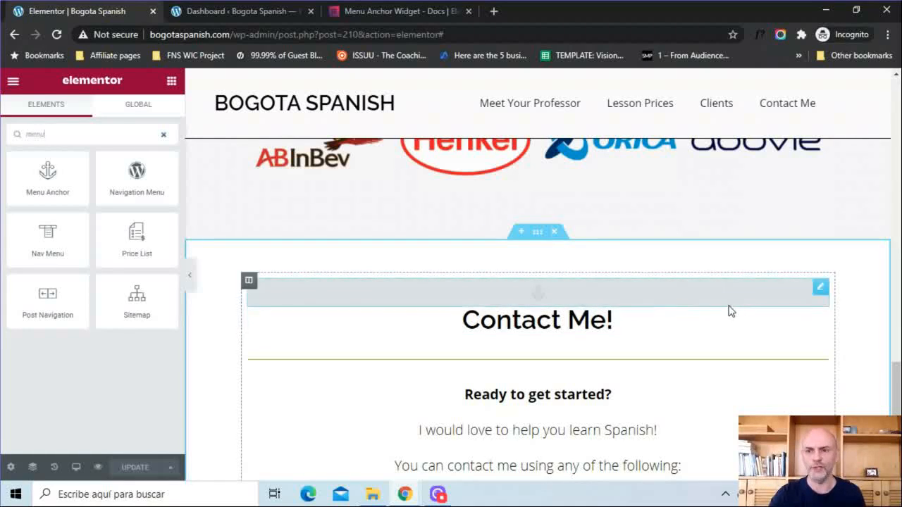
{"action": "left_click", "coordinate": [820, 289]}
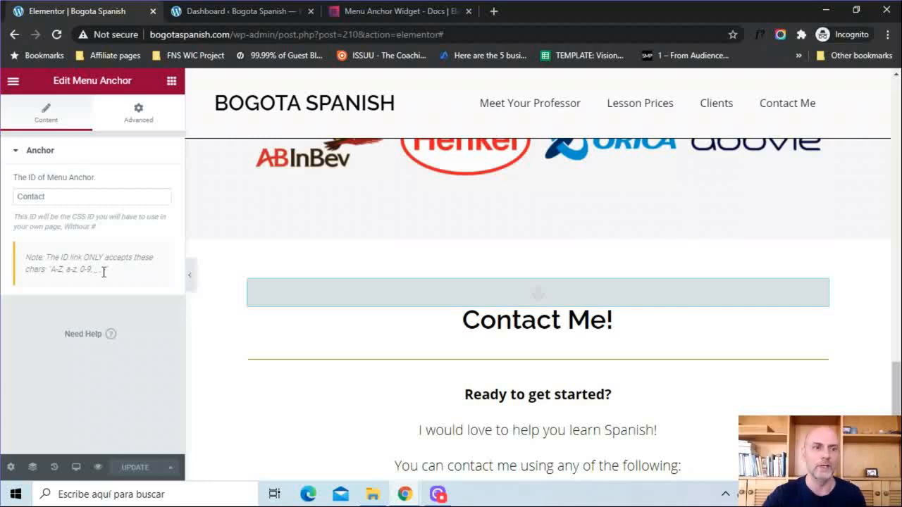
{"action": "left_click_drag", "start_coordinate": [897, 386], "coordinate": [896, 333]}
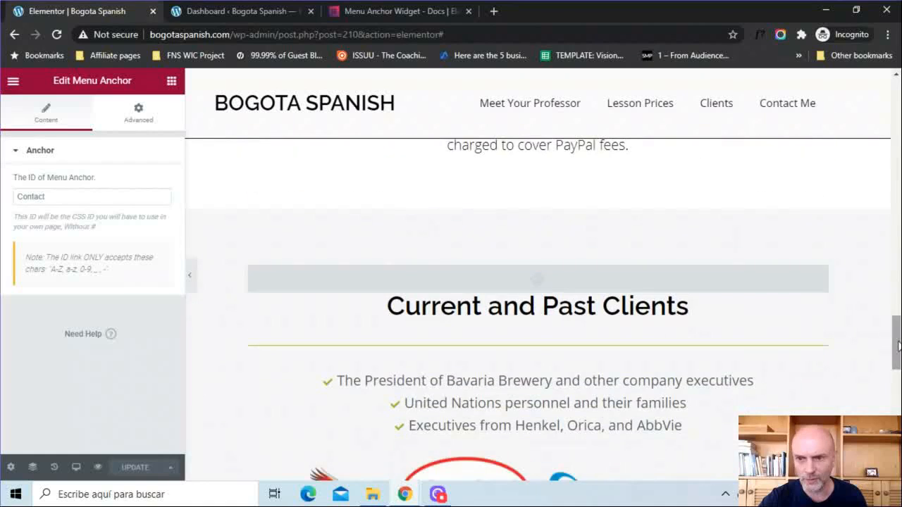
{"action": "left_click", "coordinate": [821, 275]}
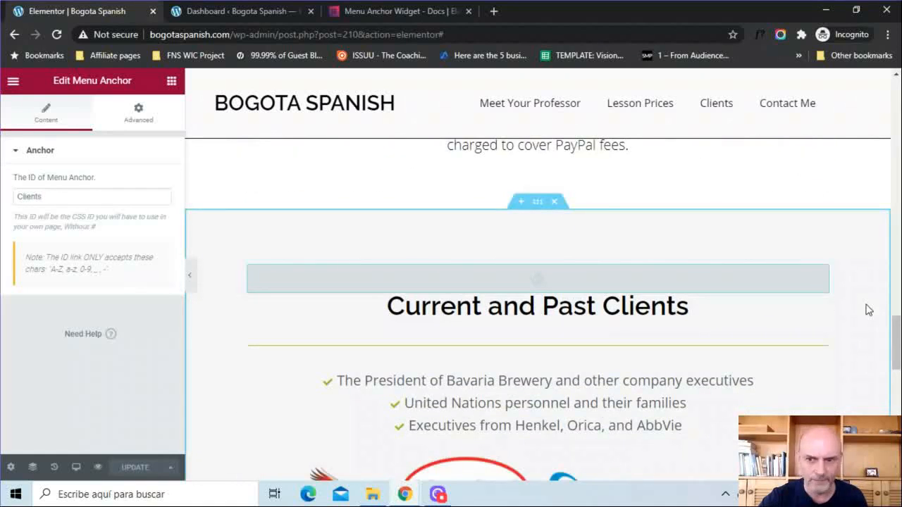
{"action": "left_click_drag", "start_coordinate": [896, 358], "coordinate": [897, 201]}
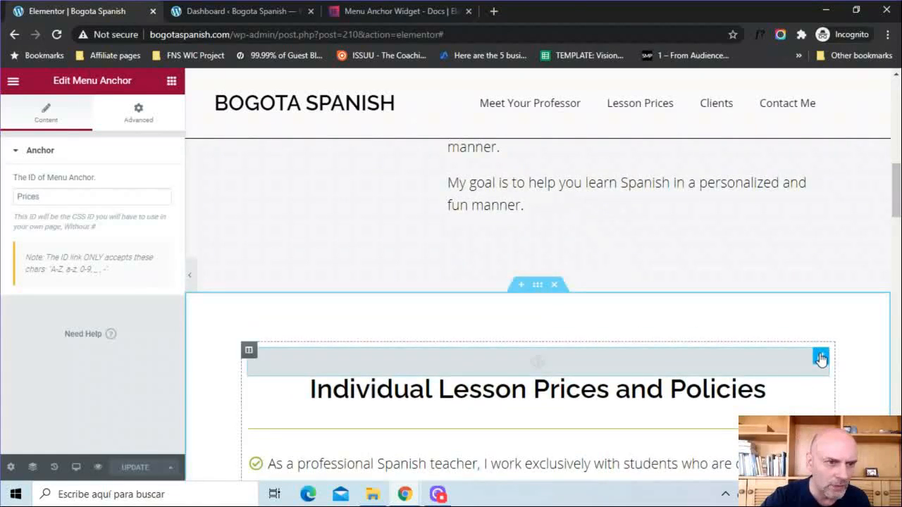
{"action": "left_click_drag", "start_coordinate": [898, 204], "coordinate": [899, 148]}
{"action": "left_click", "coordinate": [818, 251]}
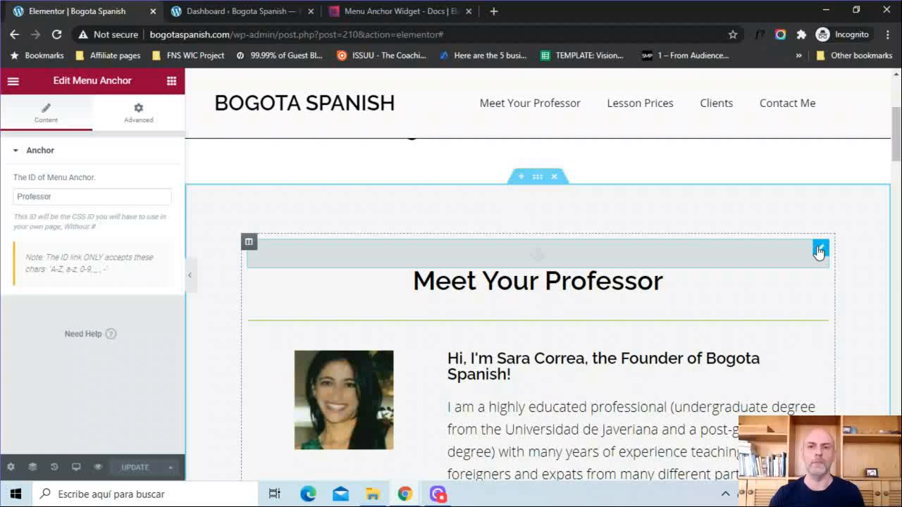
{"action": "scroll", "coordinate": [222, 232], "scroll_direction": "up", "scroll_amount": 3}
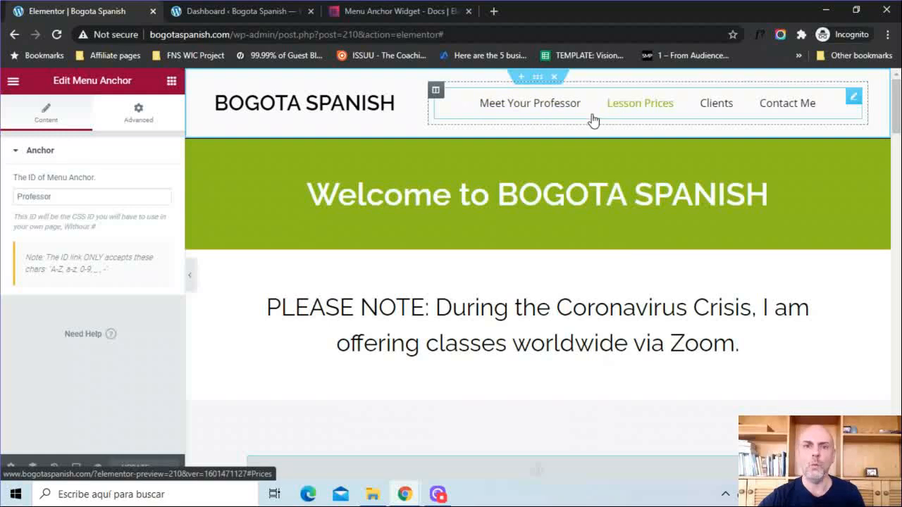
- Switch to the WordPress dashboard, open the site's menu editor and inspect the URL of the Meet Your Professor menu item
{"action": "left_click", "coordinate": [241, 12]}
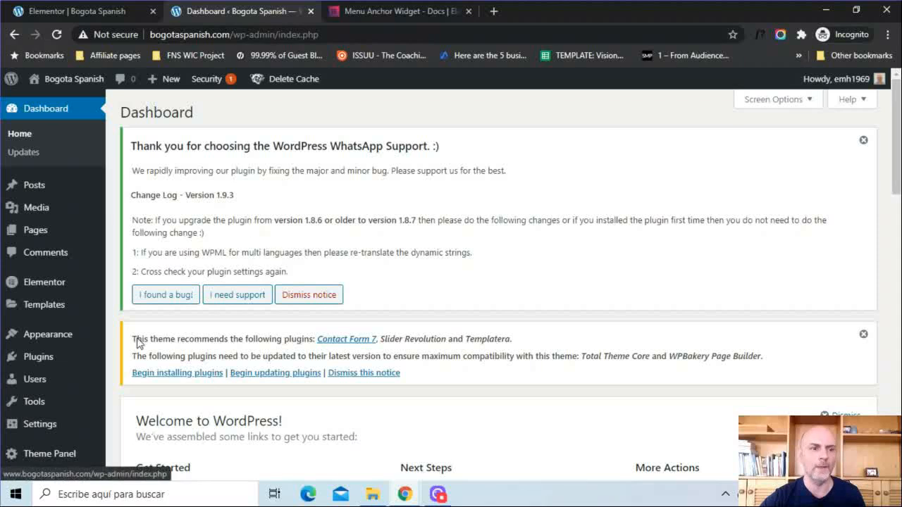
{"action": "mouse_move", "coordinate": [35, 339]}
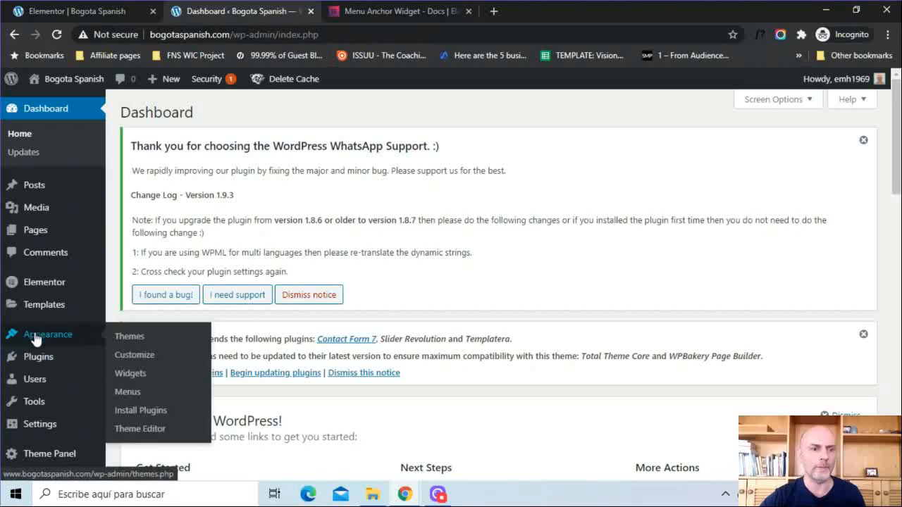
{"action": "left_click", "coordinate": [127, 394]}
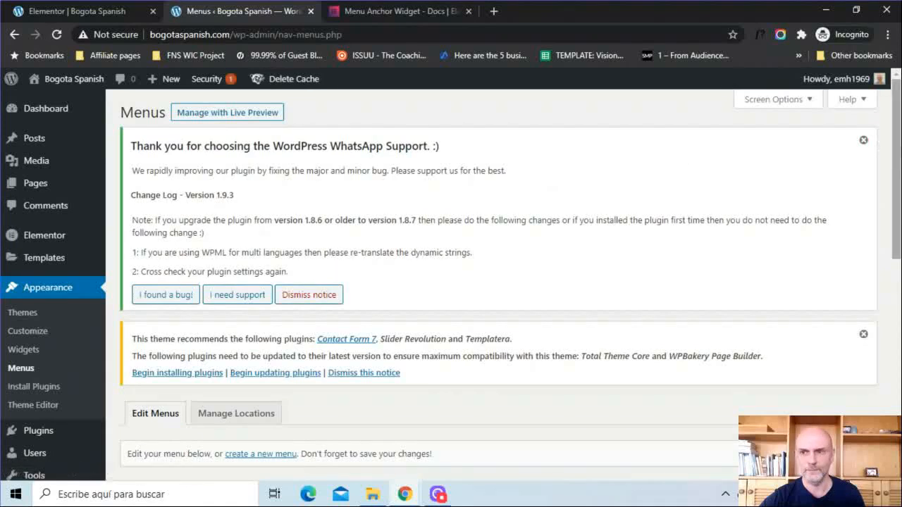
{"action": "left_click_drag", "start_coordinate": [896, 142], "coordinate": [896, 303]}
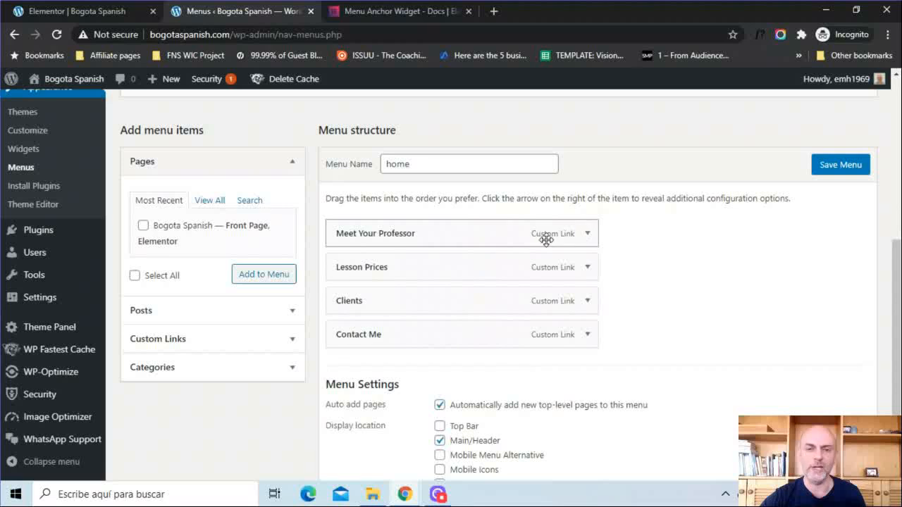
{"action": "left_click", "coordinate": [588, 234]}
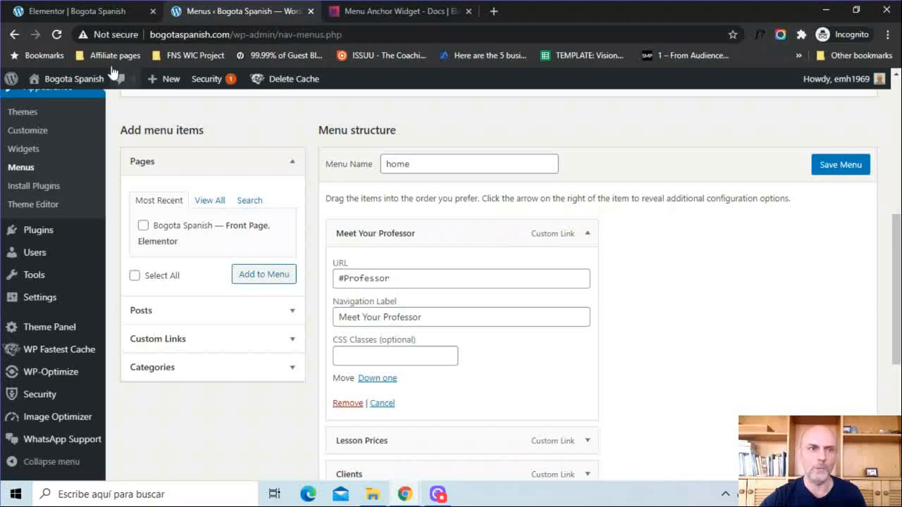
- Compare the ID of the menu anchor above the Meet Your Professor heading with the URL of its WordPress menu item
{"action": "left_click", "coordinate": [70, 11]}
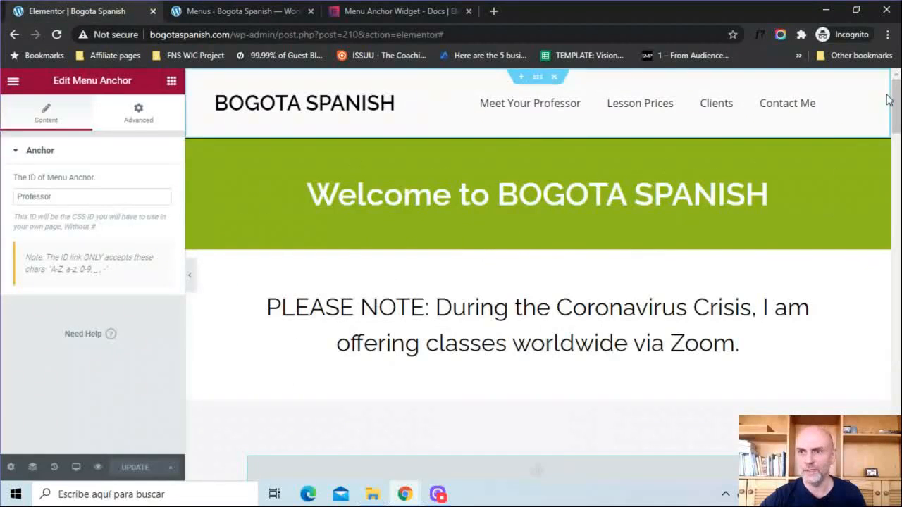
{"action": "scroll", "coordinate": [830, 180], "scroll_direction": "down", "scroll_amount": 5}
{"action": "mouse_move", "coordinate": [823, 184]}
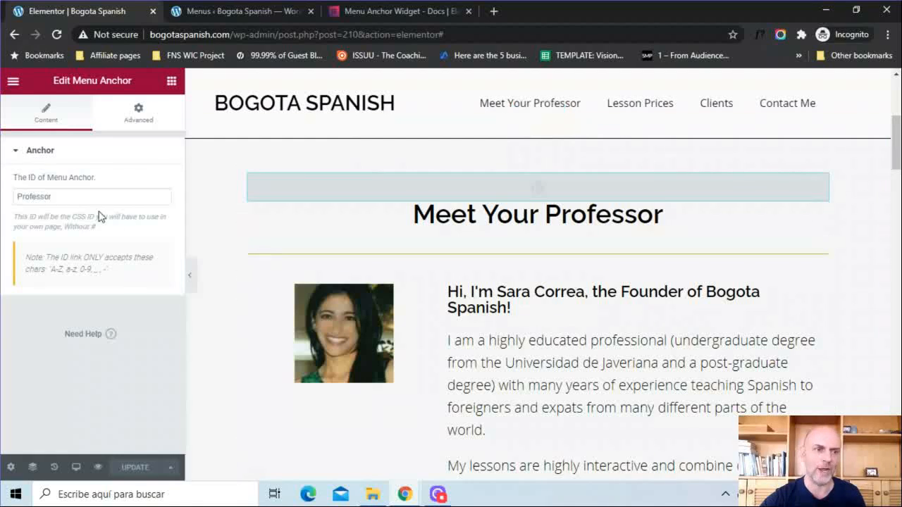
{"action": "left_click", "coordinate": [234, 11]}
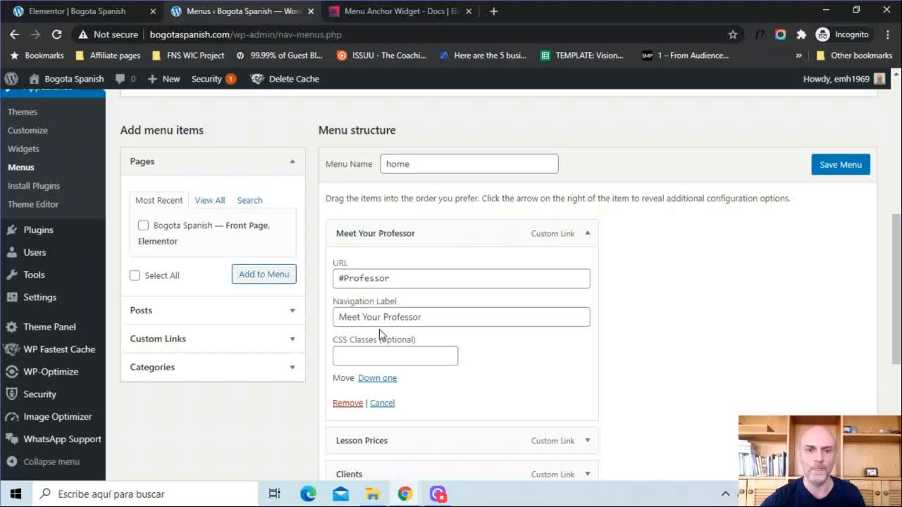
{"action": "left_click", "coordinate": [127, 12]}
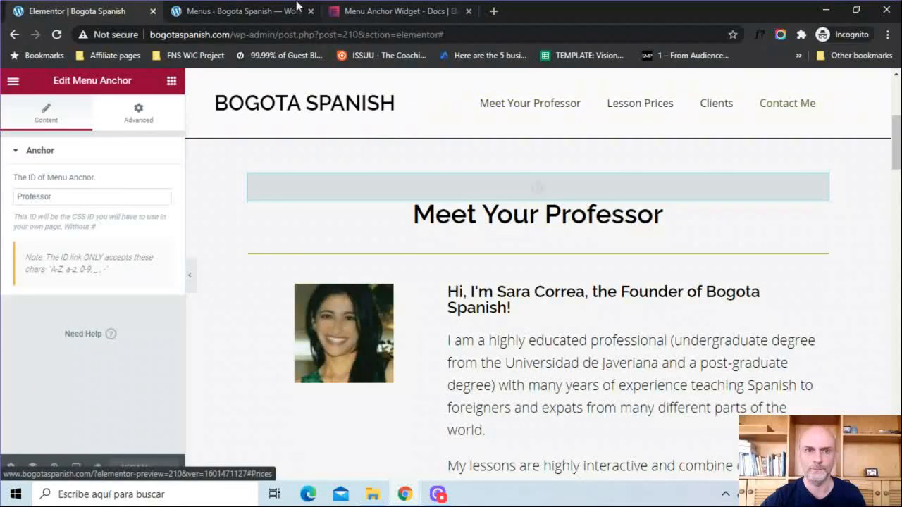
- Return to the WordPress menu editor and inspect the URLs of the Lesson Prices, Clients and Contact Me menu items
{"action": "left_click", "coordinate": [250, 11]}
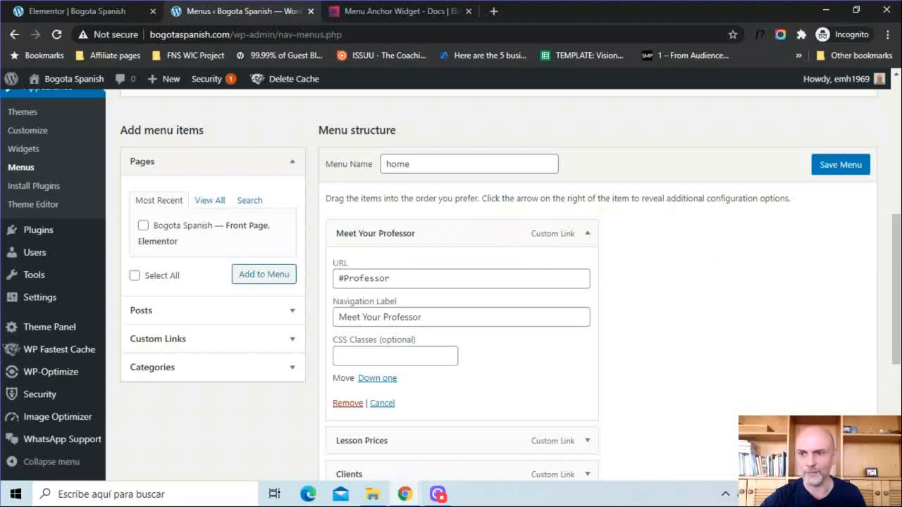
{"action": "left_click_drag", "start_coordinate": [897, 265], "coordinate": [899, 340]}
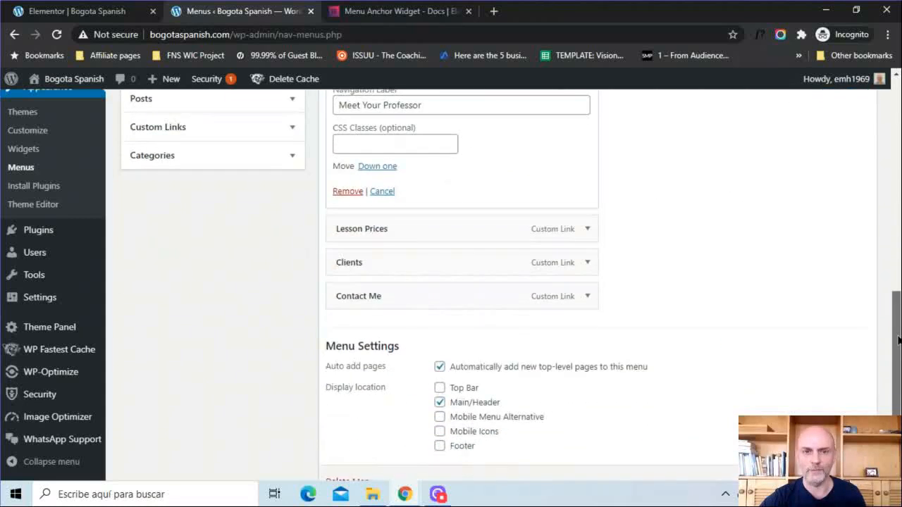
{"action": "left_click", "coordinate": [587, 230]}
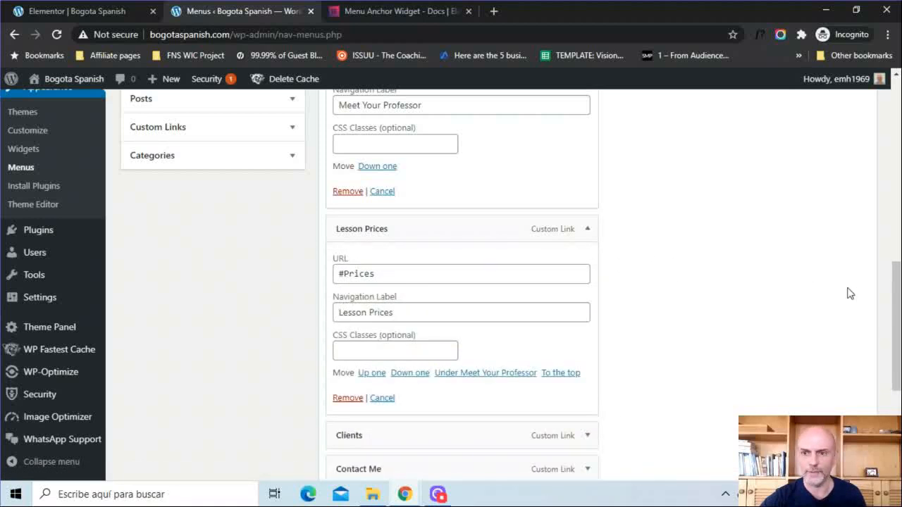
{"action": "left_click_drag", "start_coordinate": [892, 306], "coordinate": [896, 372]}
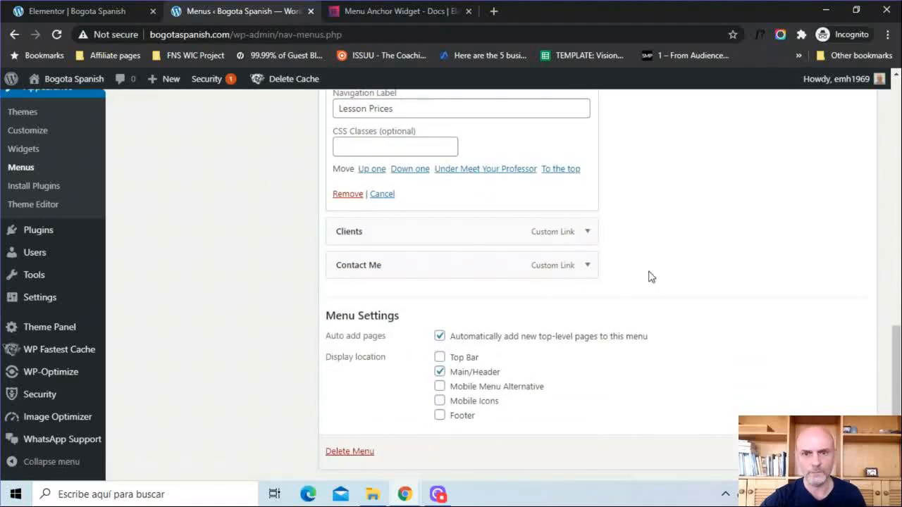
{"action": "left_click", "coordinate": [585, 232]}
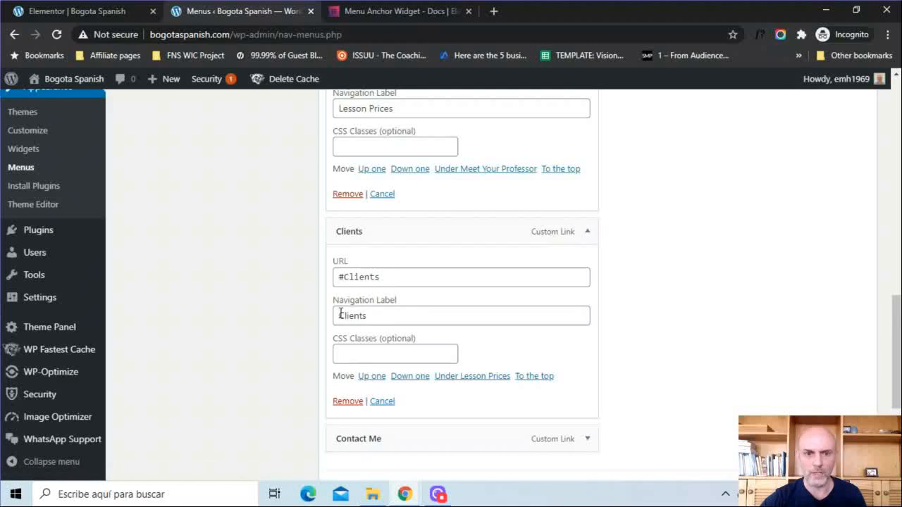
{"action": "scroll", "coordinate": [592, 282], "scroll_direction": "down", "scroll_amount": 3}
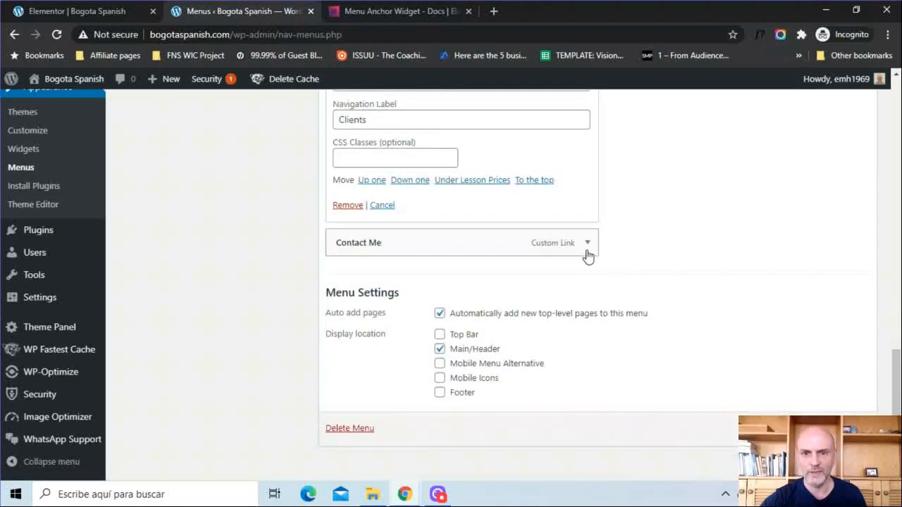
{"action": "left_click", "coordinate": [585, 248]}
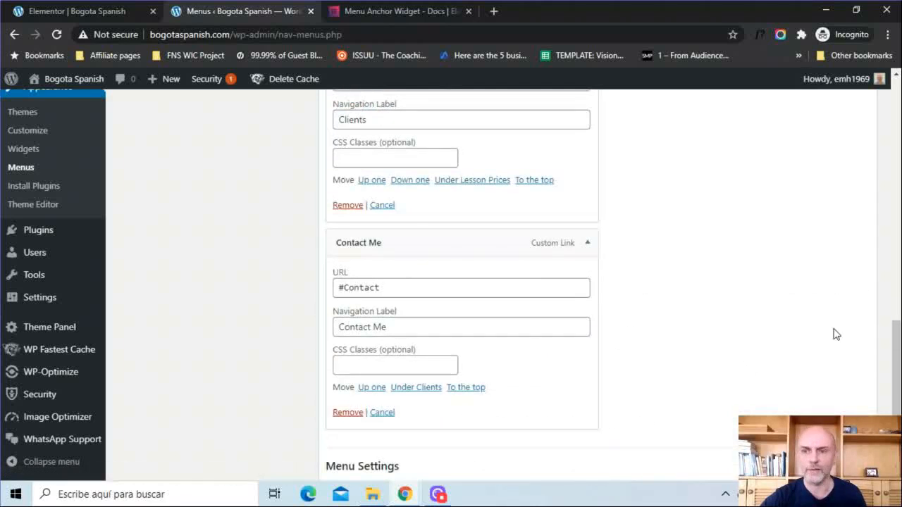
- Begin a new custom link in the WordPress menu editor with "#" as its URL, and consult the Professor anchor's ID in Elementor
{"action": "left_click_drag", "start_coordinate": [897, 356], "coordinate": [897, 219]}
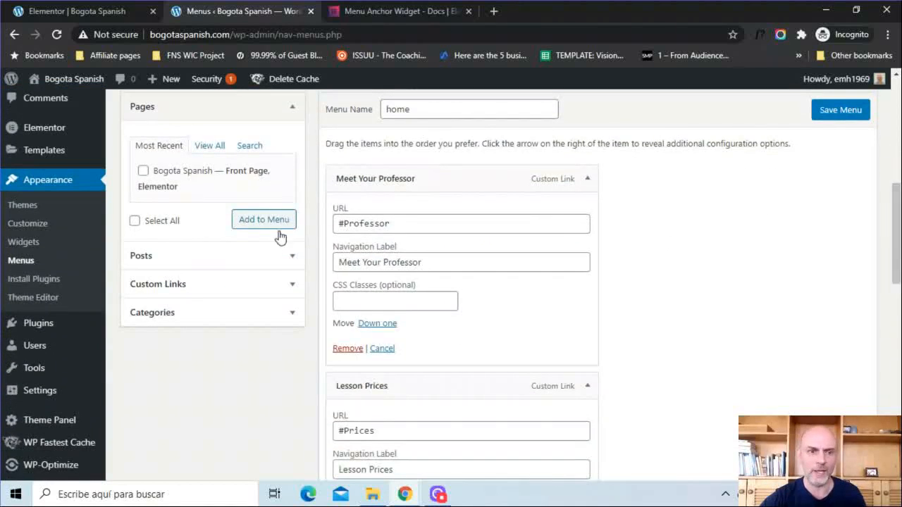
{"action": "left_click", "coordinate": [279, 290]}
{"action": "left_click", "coordinate": [227, 330]}
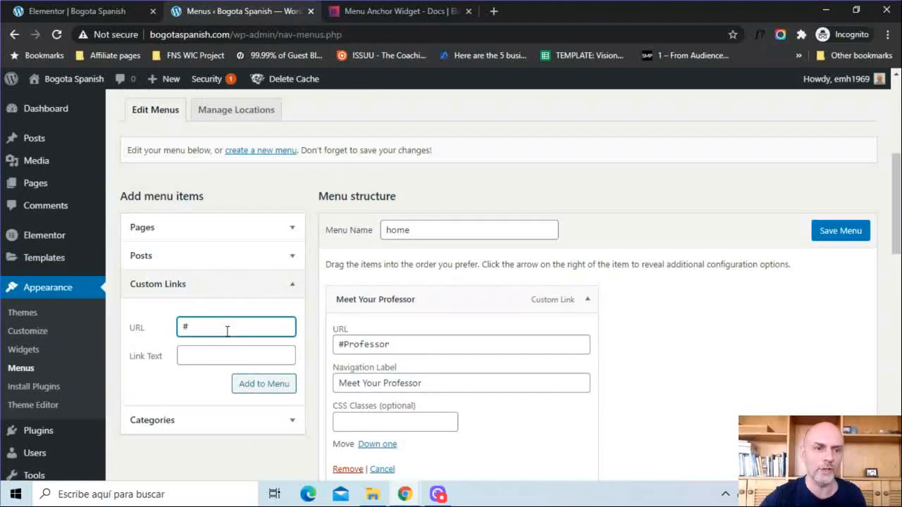
{"action": "left_click", "coordinate": [77, 10]}
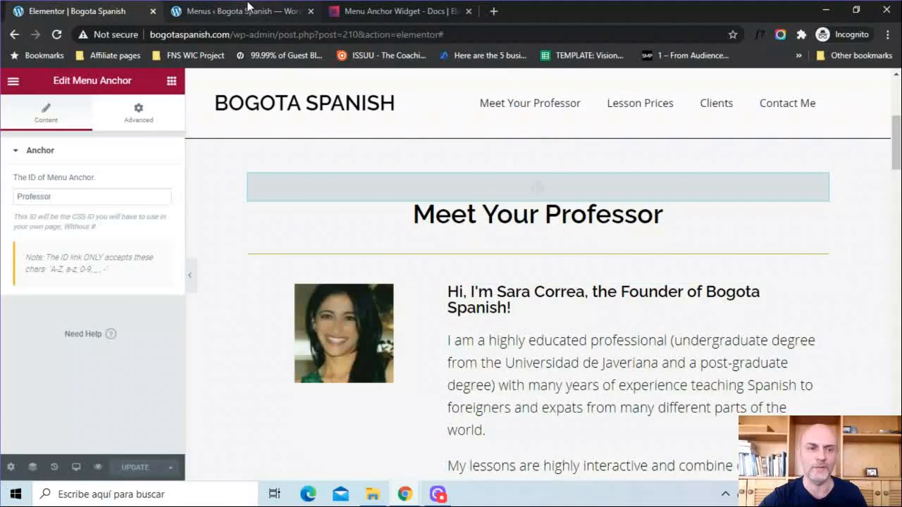
{"action": "left_click", "coordinate": [243, 10]}
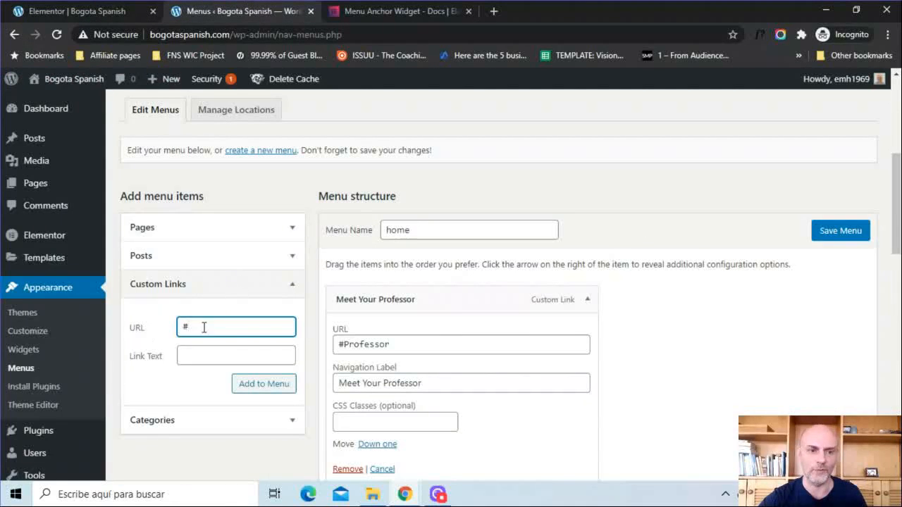
{"action": "left_click", "coordinate": [66, 10]}
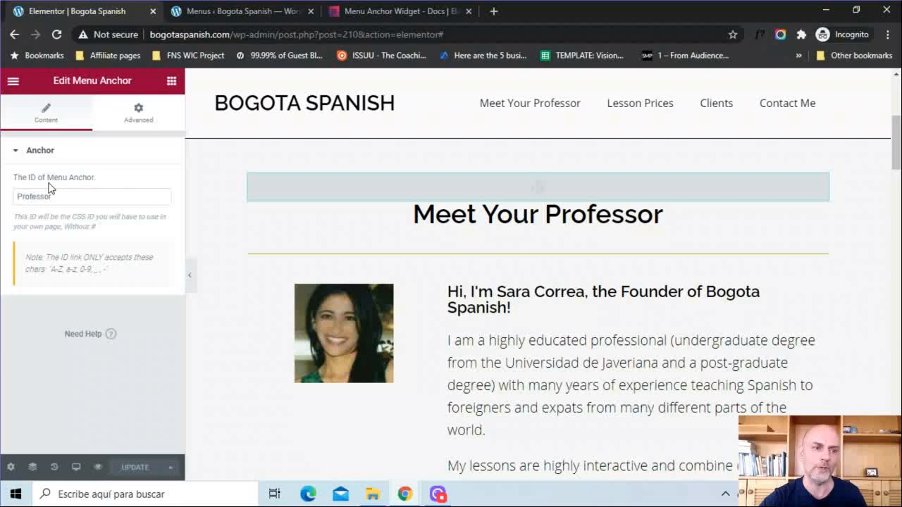
{"action": "left_click", "coordinate": [213, 12]}
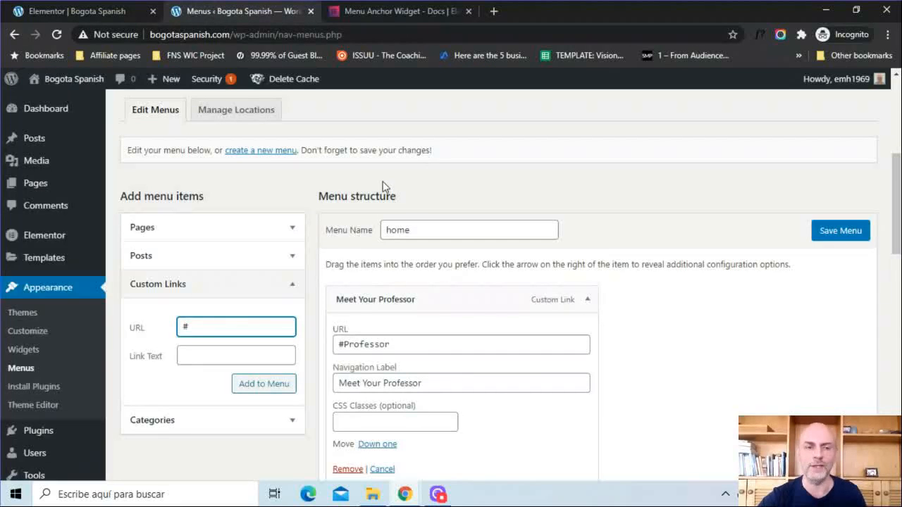
- Return to the Elementor page, search the widgets for "hea" and add a Heading below the navigation menu in the header
{"action": "left_click", "coordinate": [101, 5]}
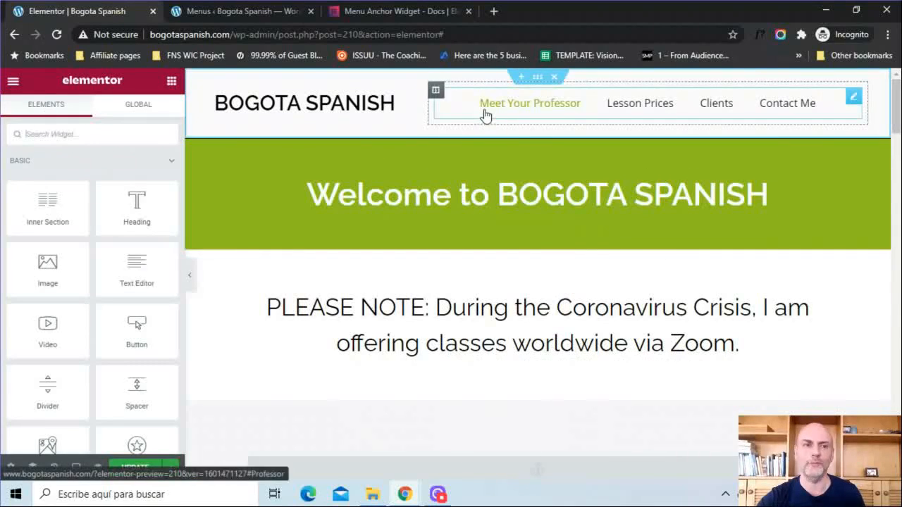
{"action": "left_click", "coordinate": [105, 137]}
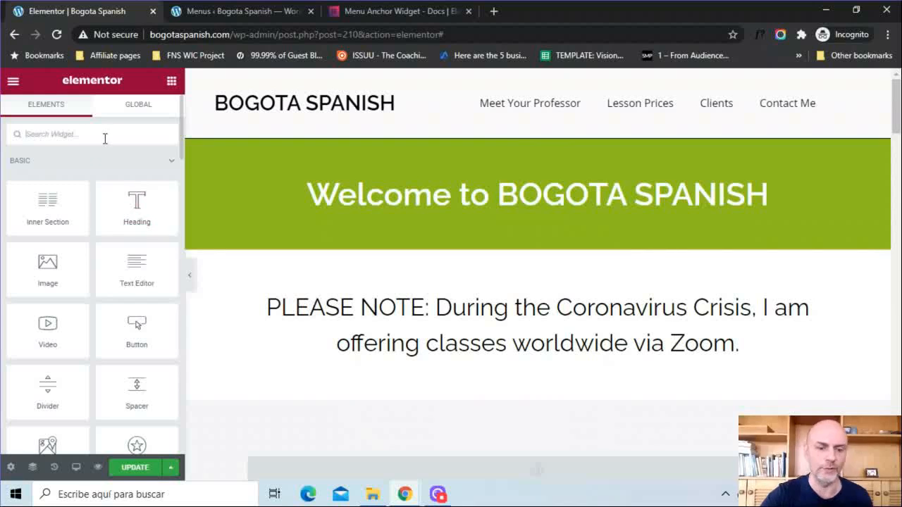
{"action": "type", "text": "hea"}
{"action": "left_click_drag", "start_coordinate": [56, 187], "coordinate": [518, 131]}
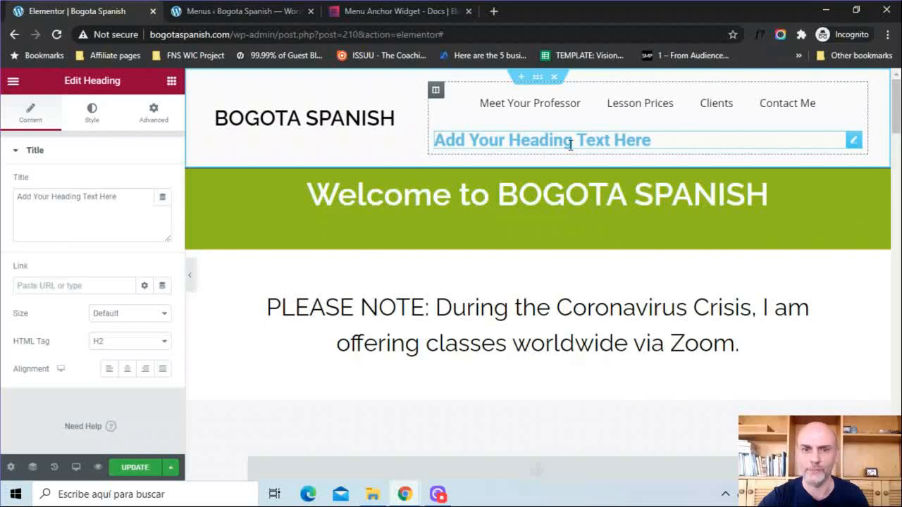
- Check the ID of the Meet Your Professor menu anchor and set the new header heading's link to #Professor
{"action": "left_click", "coordinate": [34, 285]}
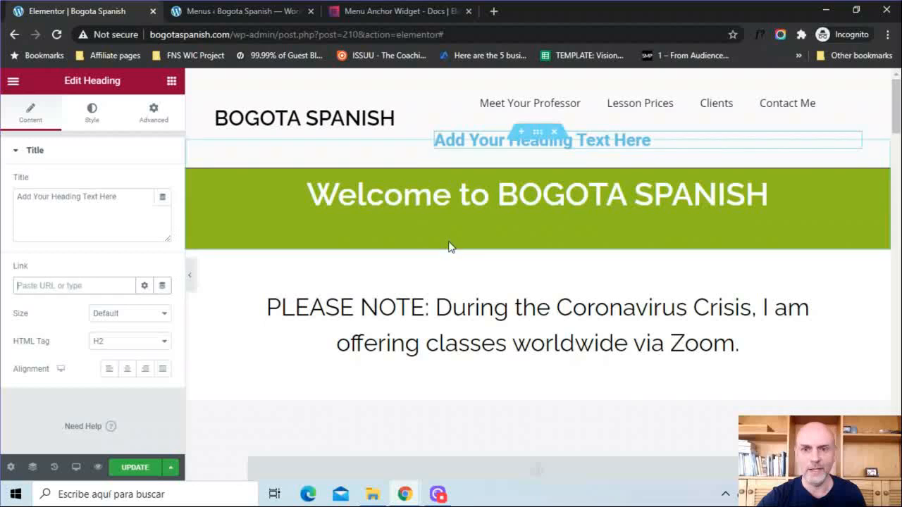
{"action": "left_click_drag", "start_coordinate": [897, 116], "coordinate": [896, 145]}
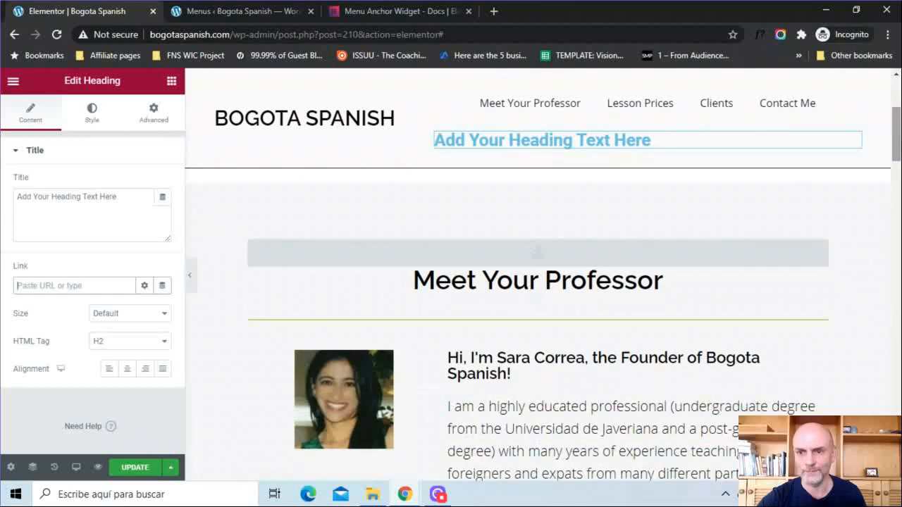
{"action": "left_click", "coordinate": [820, 248]}
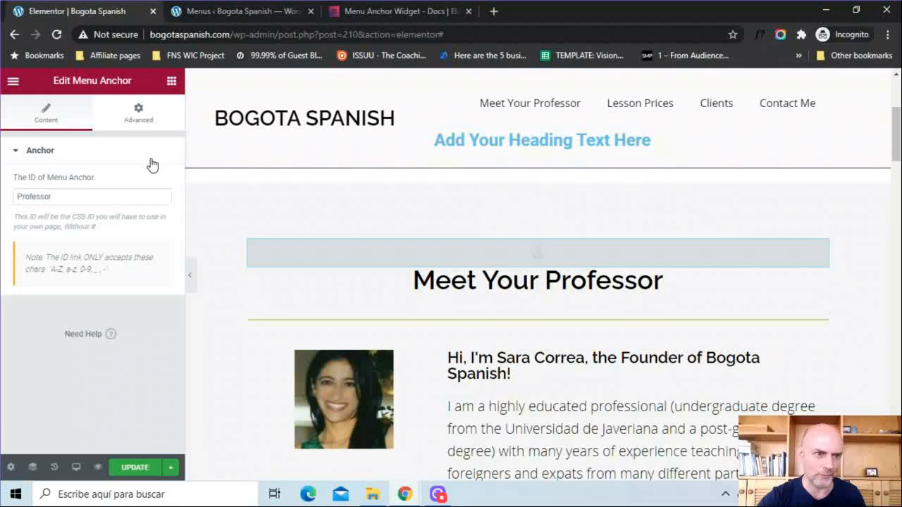
{"action": "scroll", "coordinate": [538, 282], "scroll_direction": "up", "scroll_amount": 3}
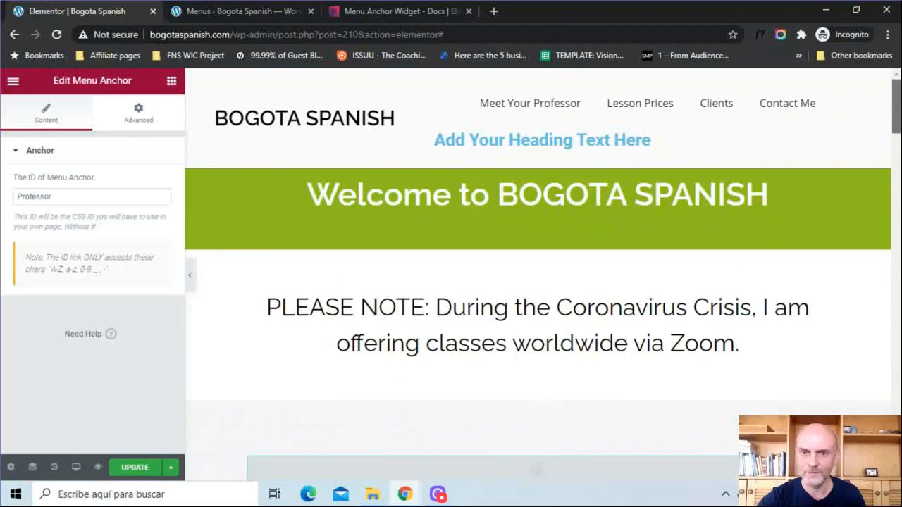
{"action": "left_click", "coordinate": [855, 142]}
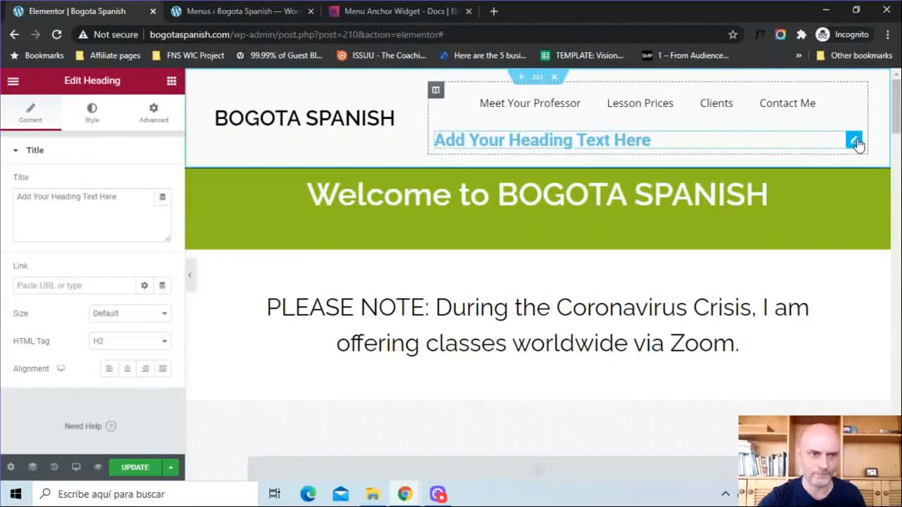
{"action": "left_click", "coordinate": [36, 291]}
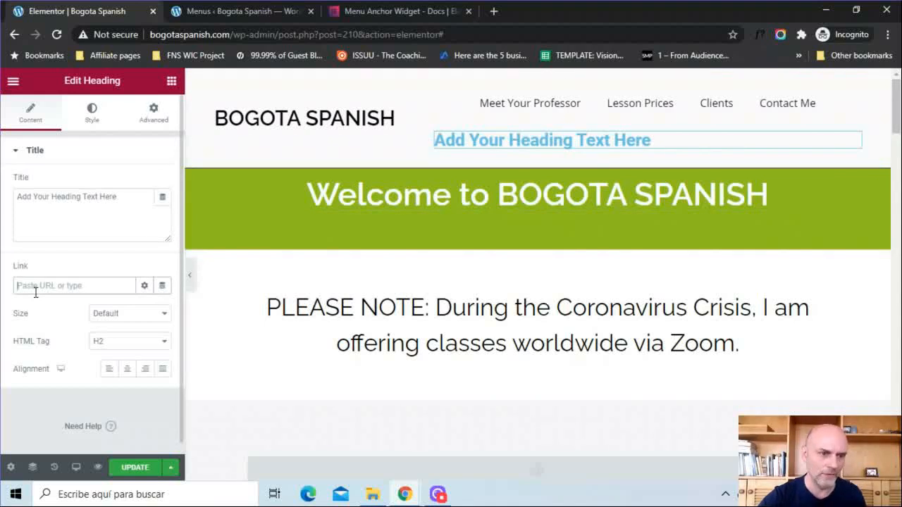
{"action": "type", "text": "#"}
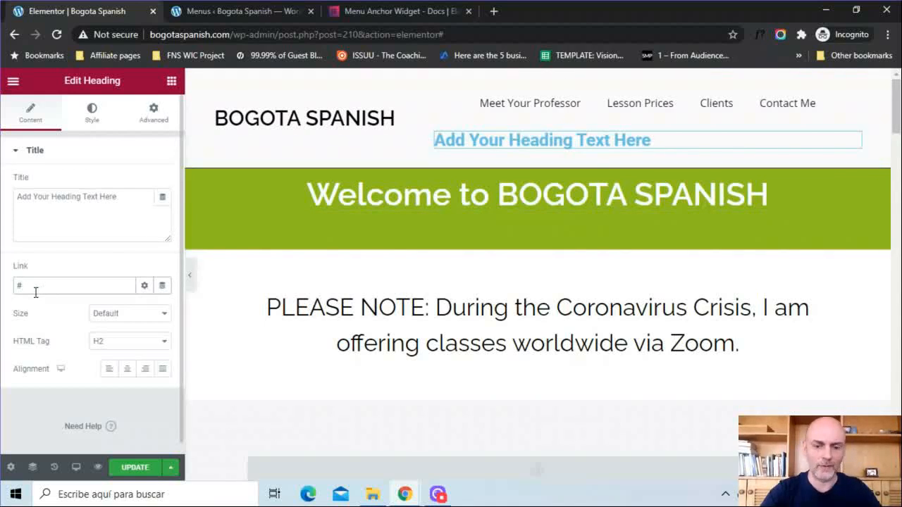
{"action": "type", "text": "Professor"}
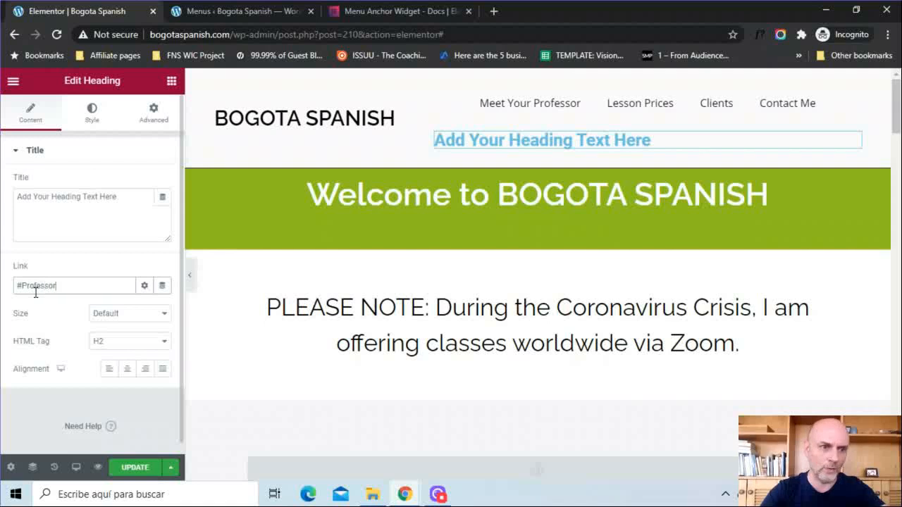
- Give the header heading the CSS class Professor and update the page
{"action": "left_click", "coordinate": [156, 120]}
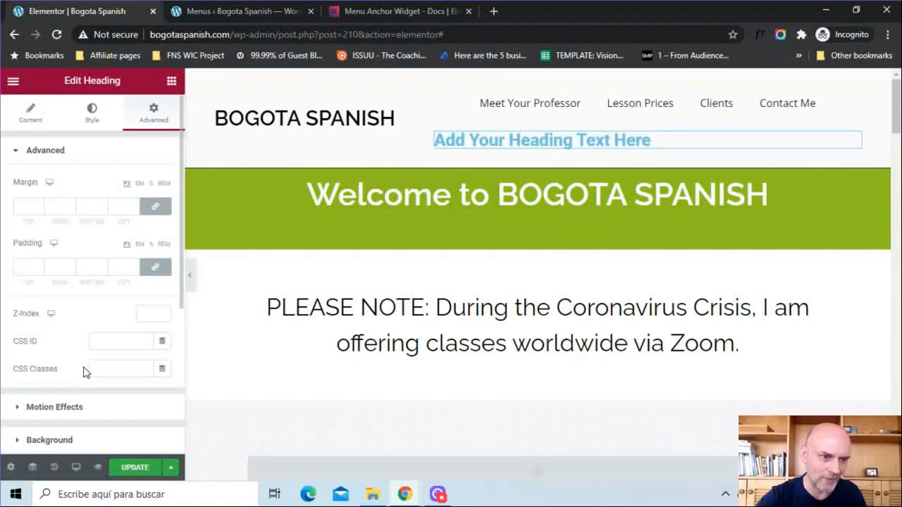
{"action": "left_click", "coordinate": [96, 368]}
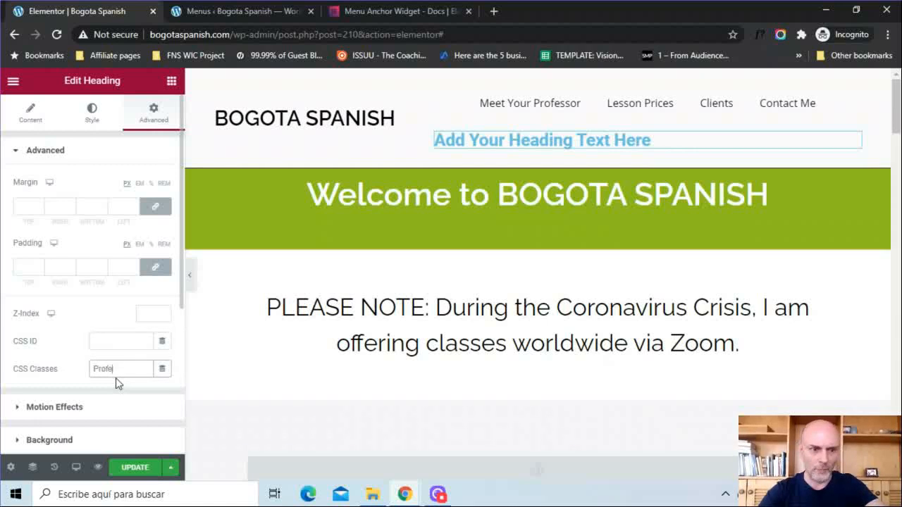
{"action": "left_click", "coordinate": [133, 468]}
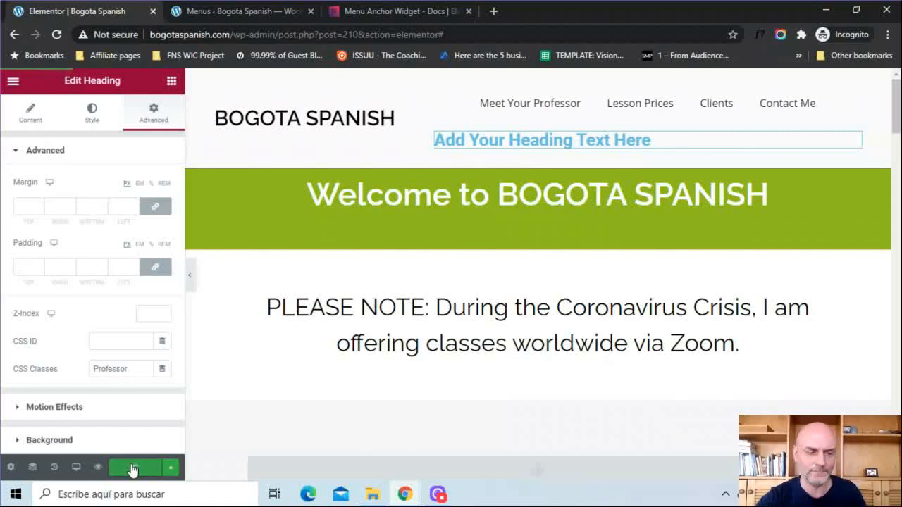
- Delete the heading below the navigation menu in the header
{"action": "left_click", "coordinate": [495, 142]}
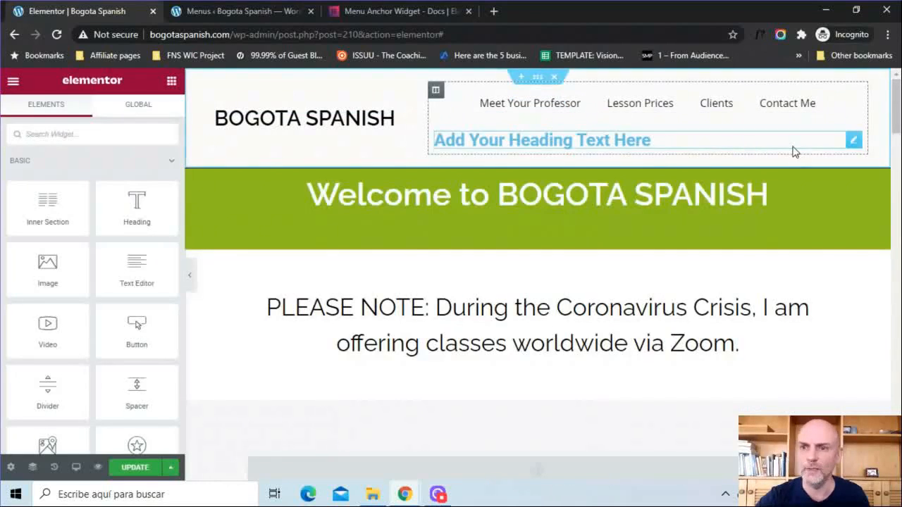
{"action": "right_click", "coordinate": [851, 140]}
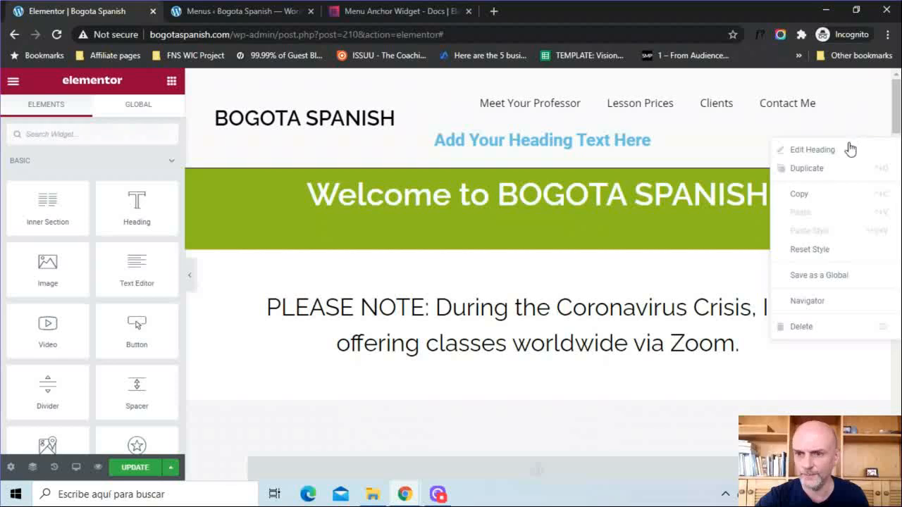
{"action": "left_click", "coordinate": [811, 329]}
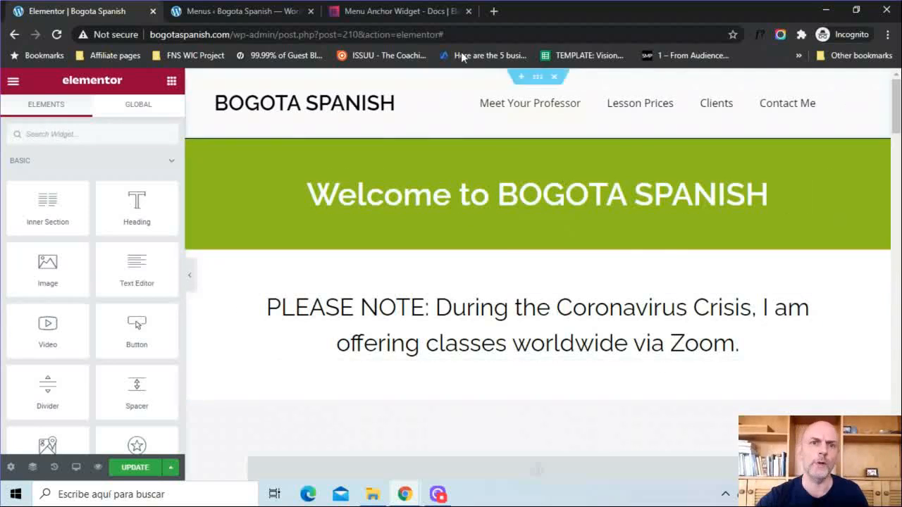
- Consult the sticky header offset CSS for anchor links in the Menu Anchor docs and compare it with the Meet Your Professor section in Elementor
{"action": "left_click", "coordinate": [402, 10]}
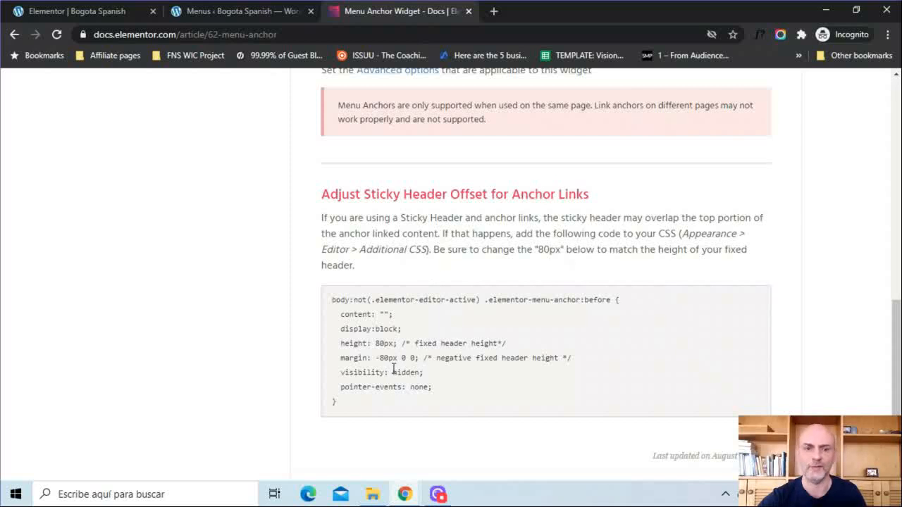
{"action": "left_click", "coordinate": [91, 9]}
{"action": "left_click_drag", "start_coordinate": [897, 114], "coordinate": [897, 142]}
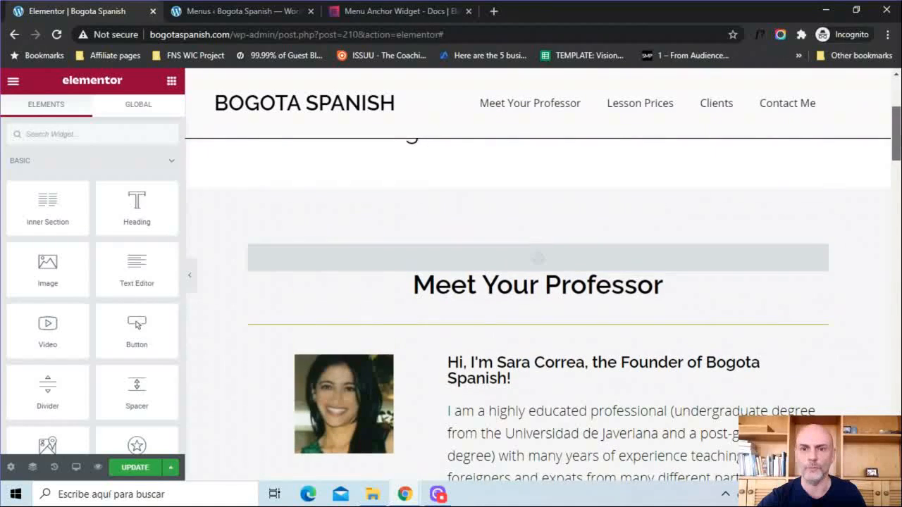
{"action": "left_click", "coordinate": [396, 11]}
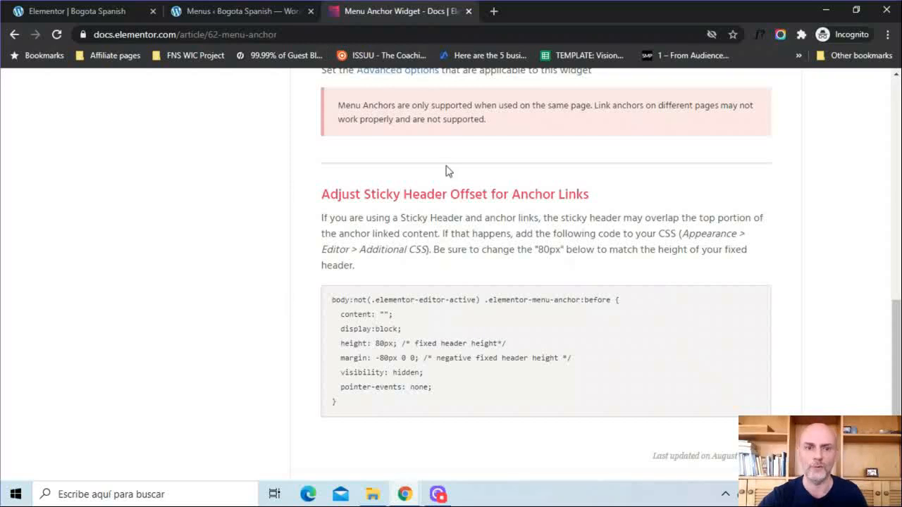
- Return to the Elementor page and preview it in the Tablet and Mobile views, checking the header in each
{"action": "left_click", "coordinate": [81, 8]}
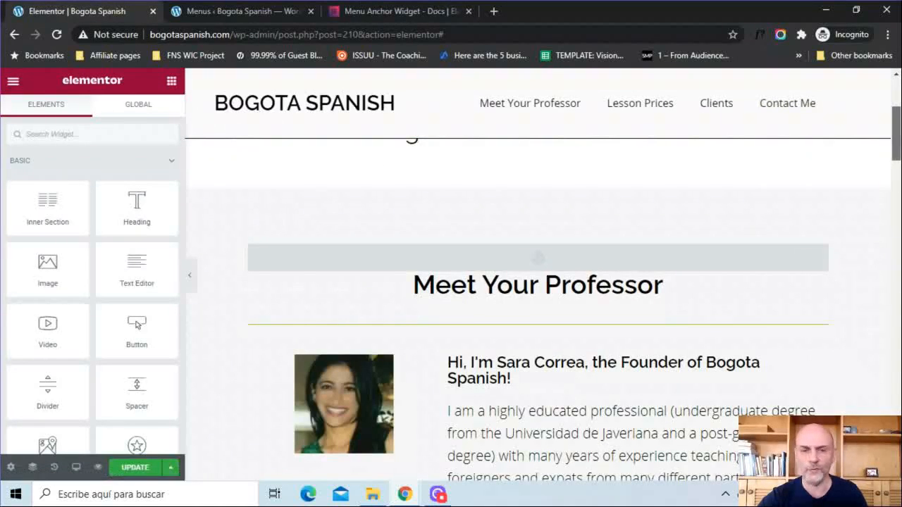
{"action": "left_click_drag", "start_coordinate": [898, 141], "coordinate": [899, 411]}
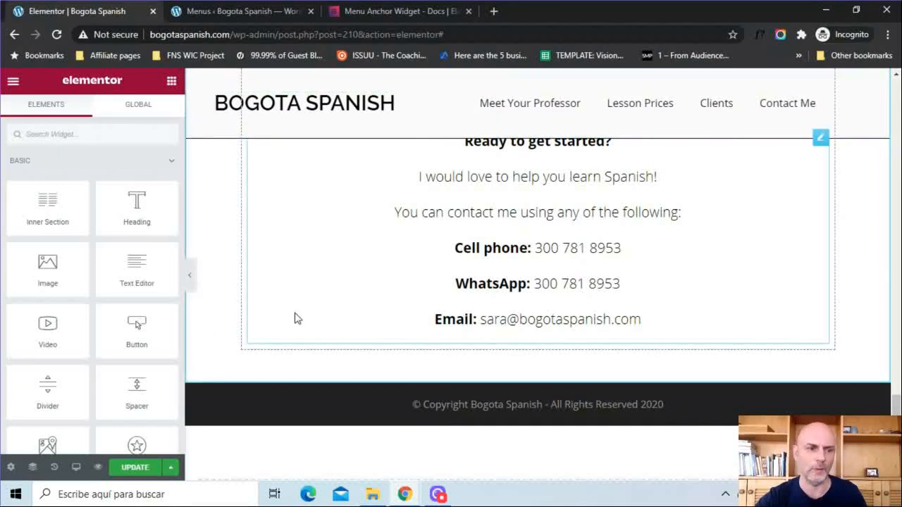
{"action": "left_click", "coordinate": [76, 468]}
{"action": "left_click", "coordinate": [55, 410]}
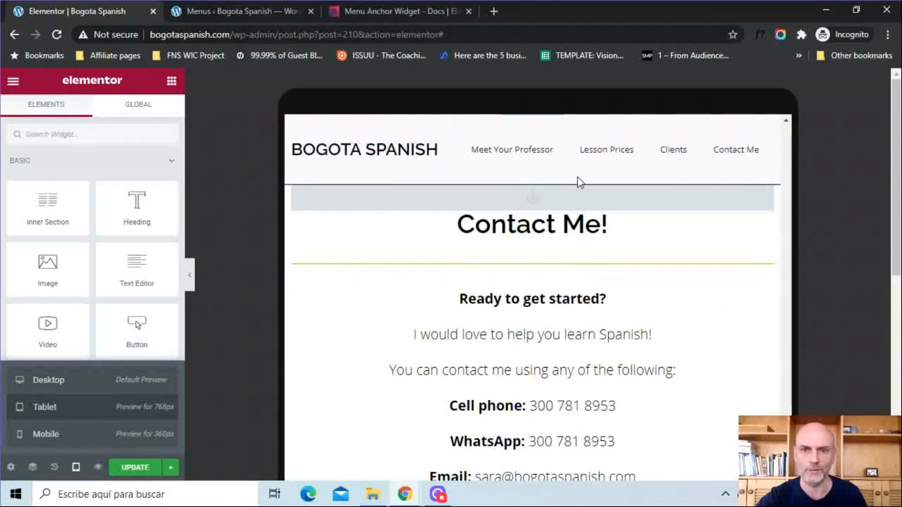
{"action": "left_click", "coordinate": [50, 438]}
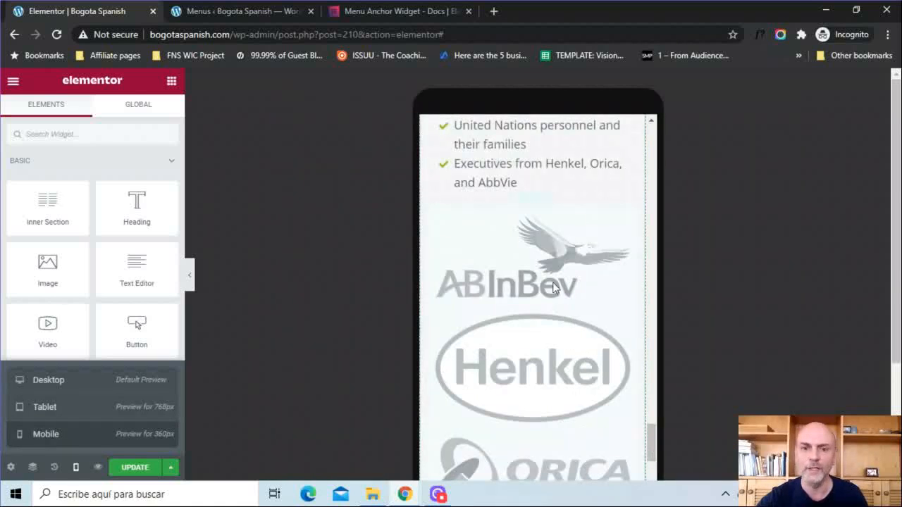
{"action": "left_click_drag", "start_coordinate": [651, 443], "coordinate": [663, 131]}
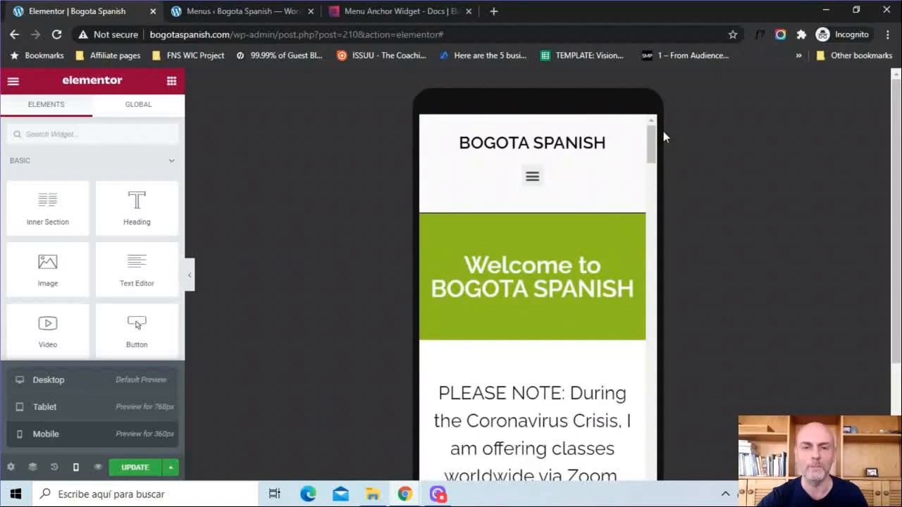